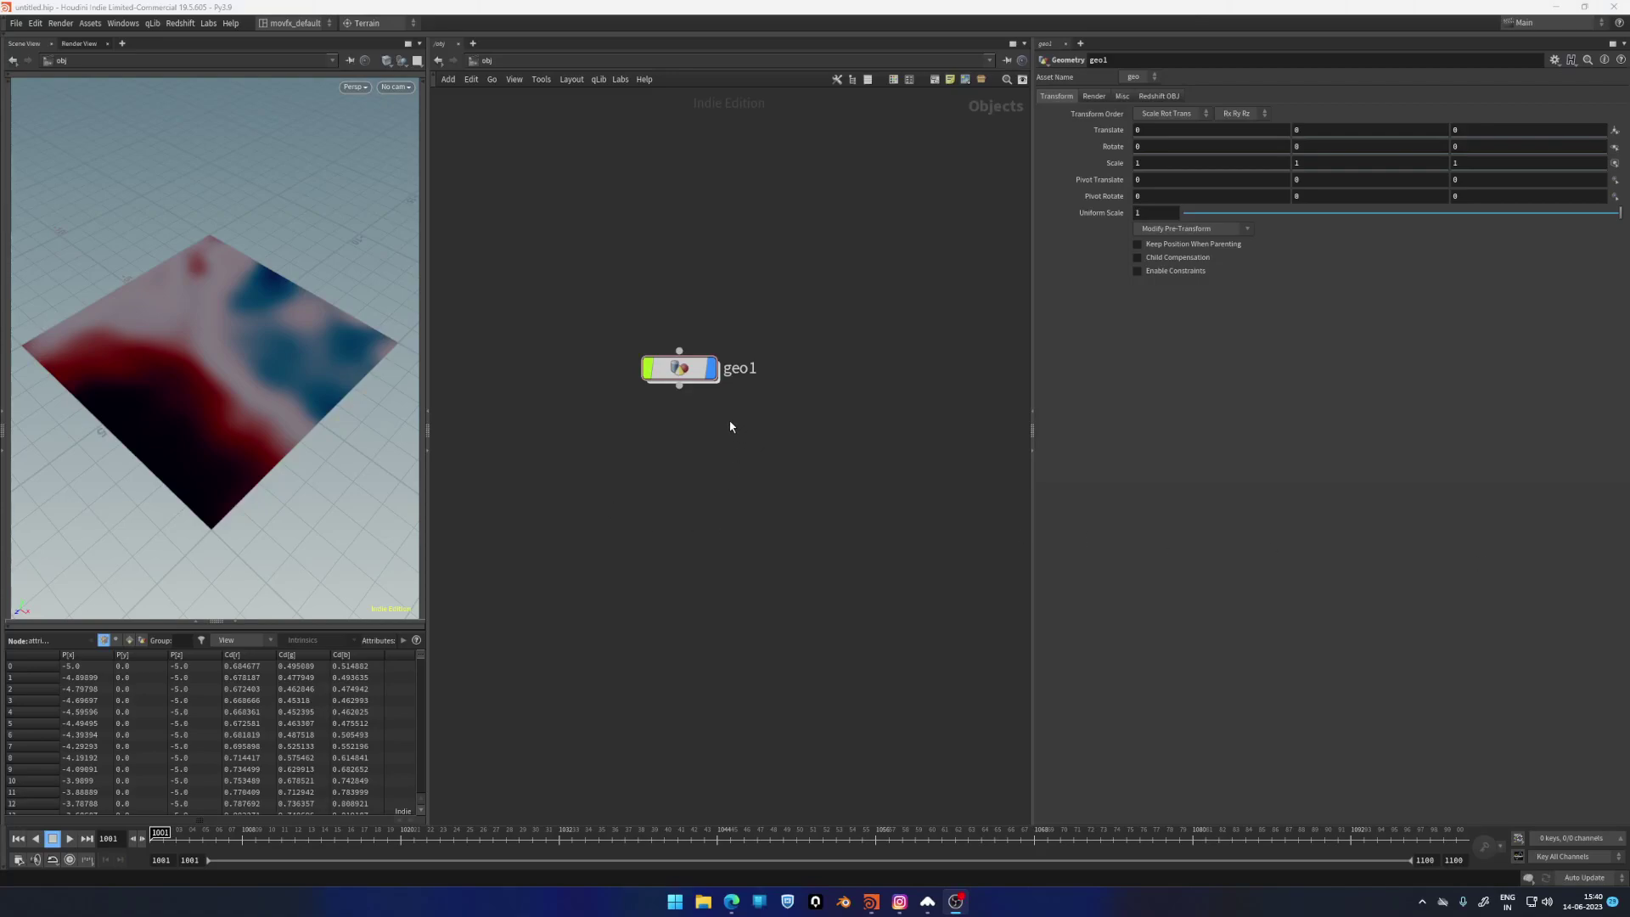
Look inside geo1 at the grid and the attribute color adjustment applied to it
{"action": "key", "text": "Return"}
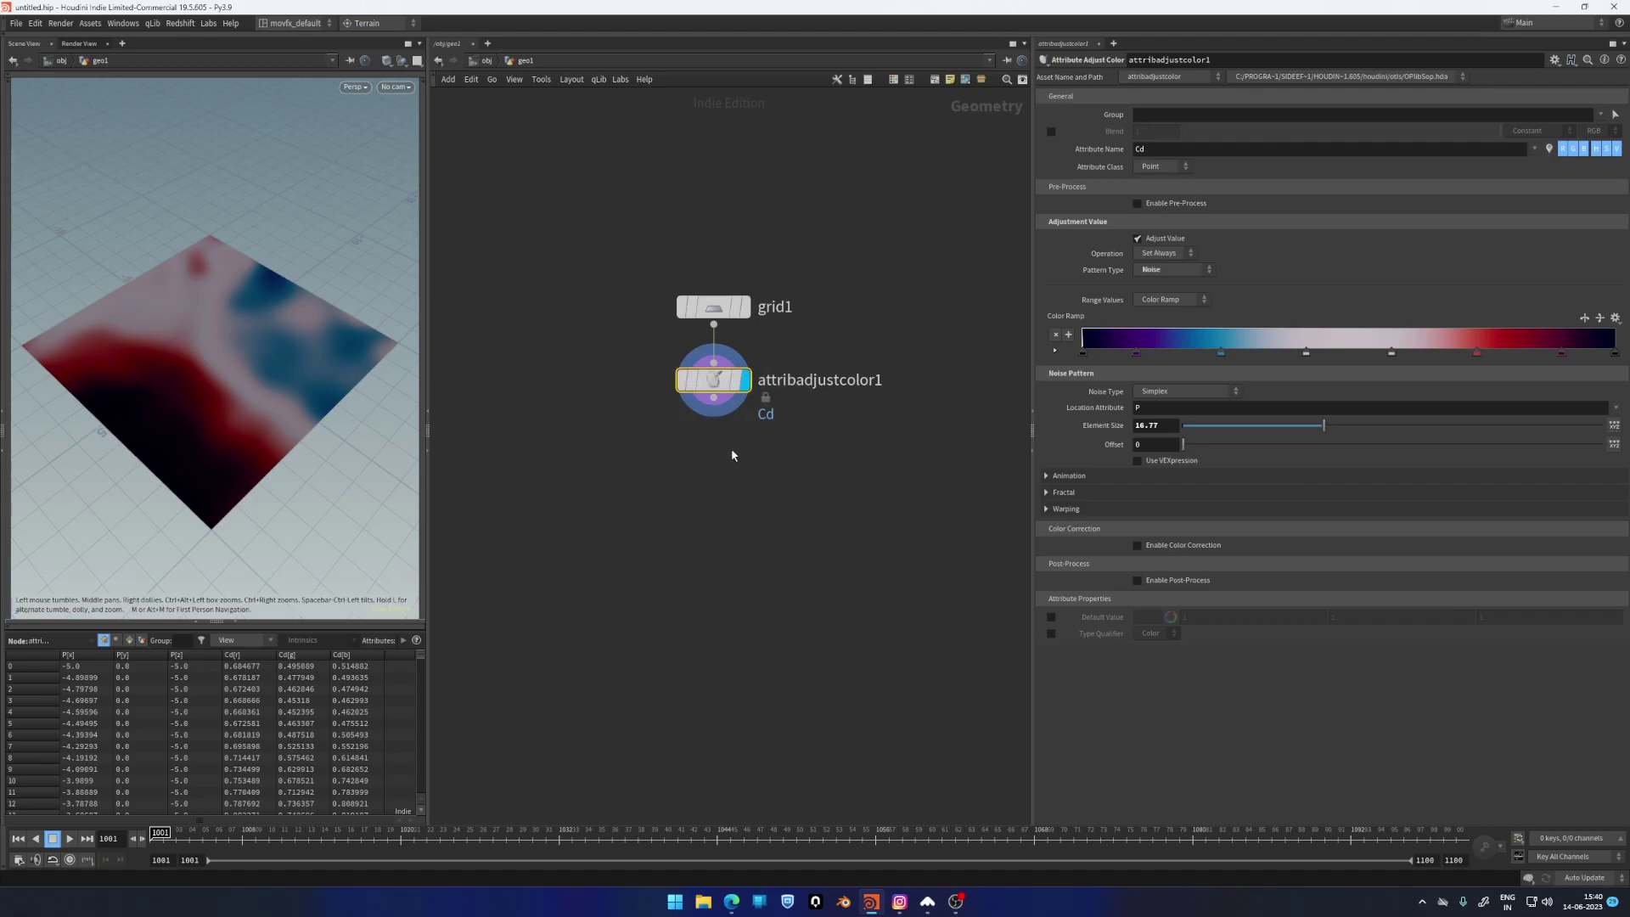
{"action": "left_click", "coordinate": [771, 470]}
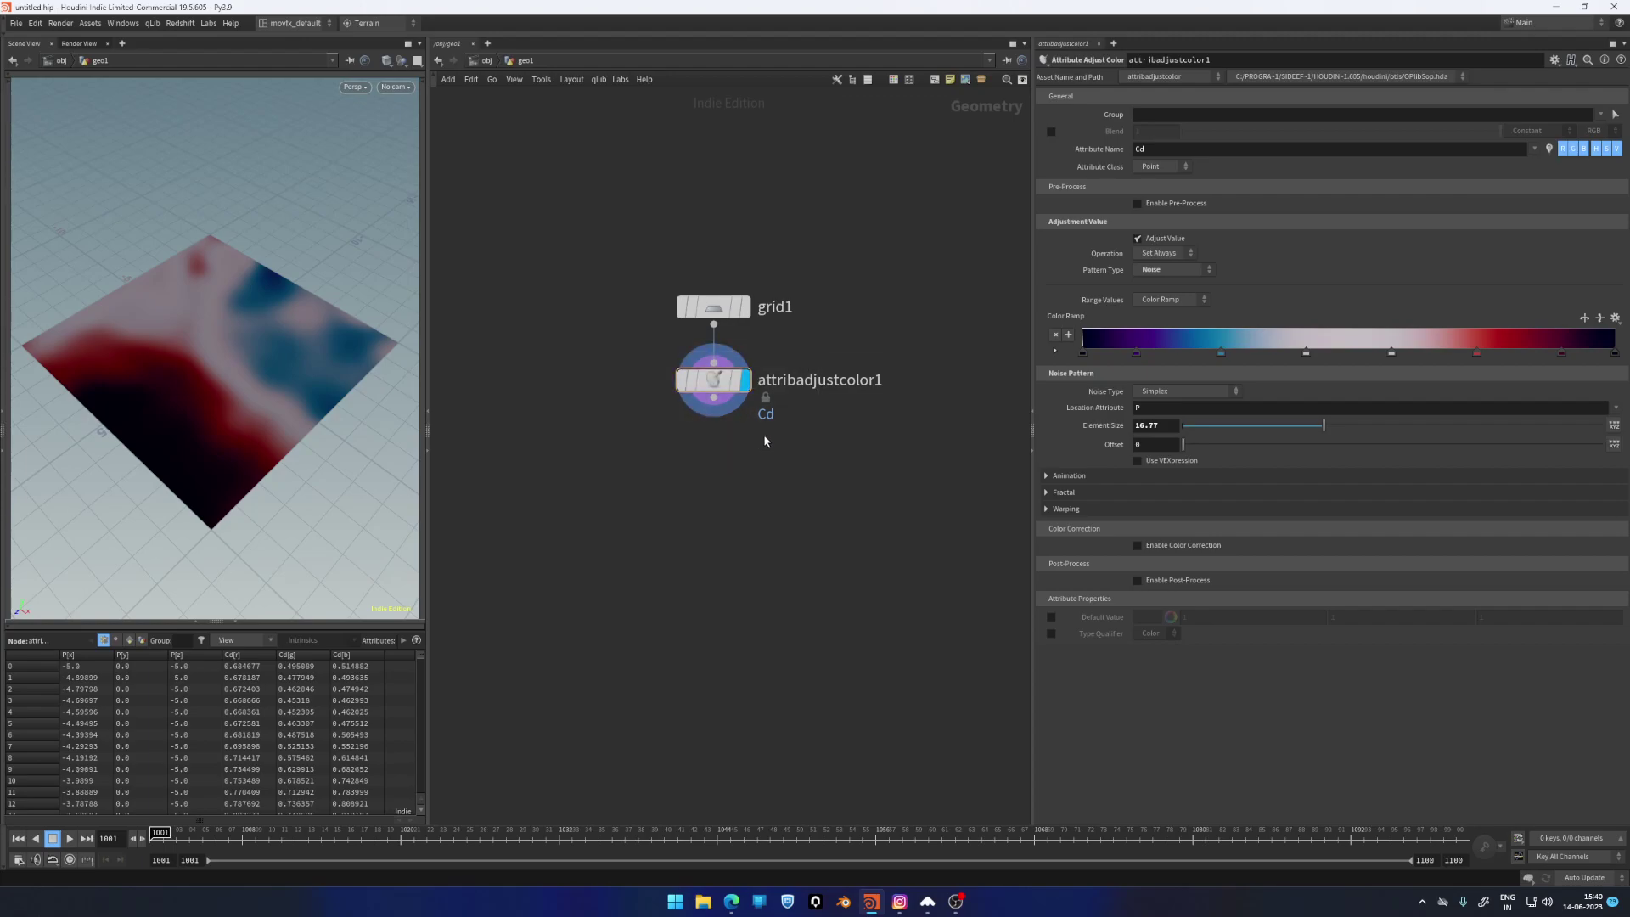
{"action": "key", "text": "u"}
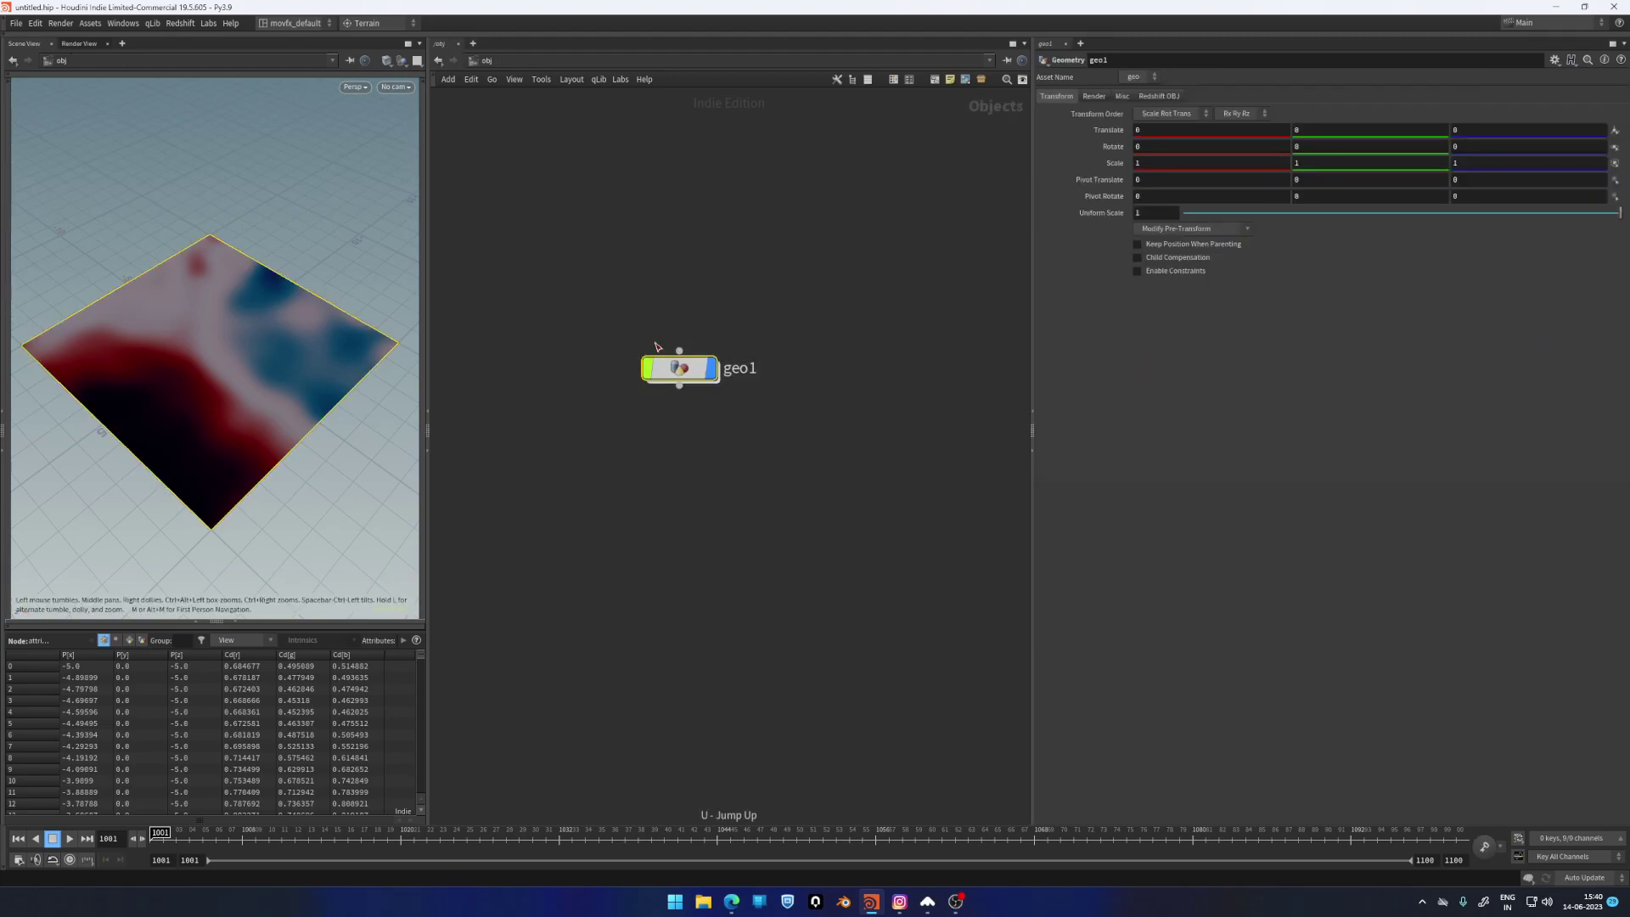
{"action": "double_click", "coordinate": [684, 365]}
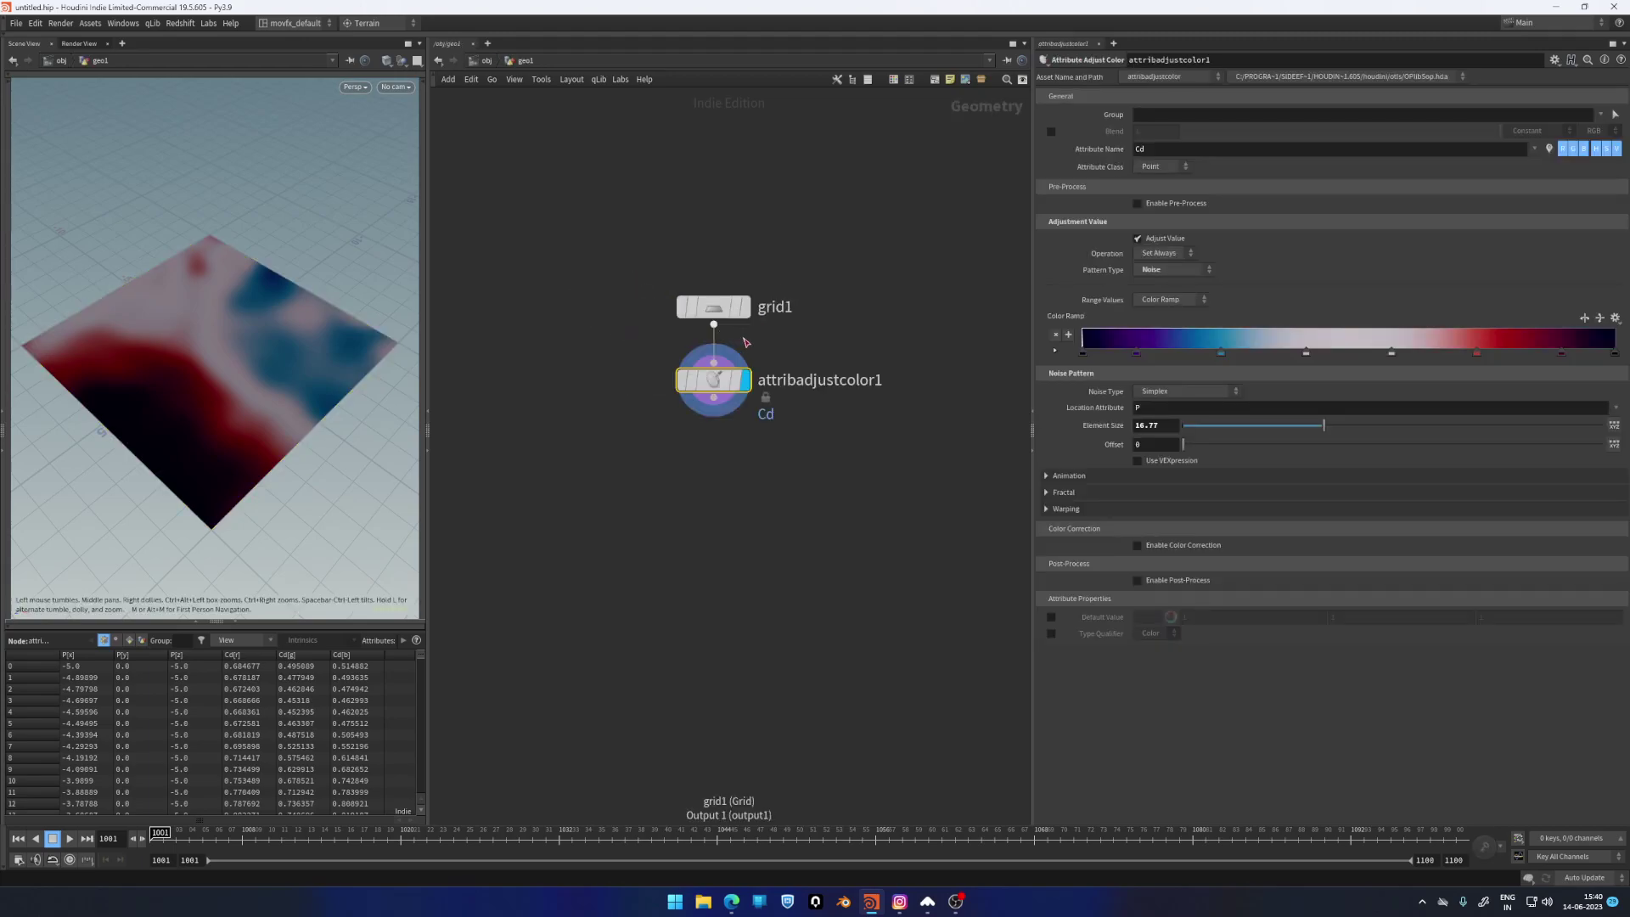
{"action": "key", "text": "Up"}
{"action": "key", "text": "Down"}
{"action": "left_click", "coordinate": [635, 426]}
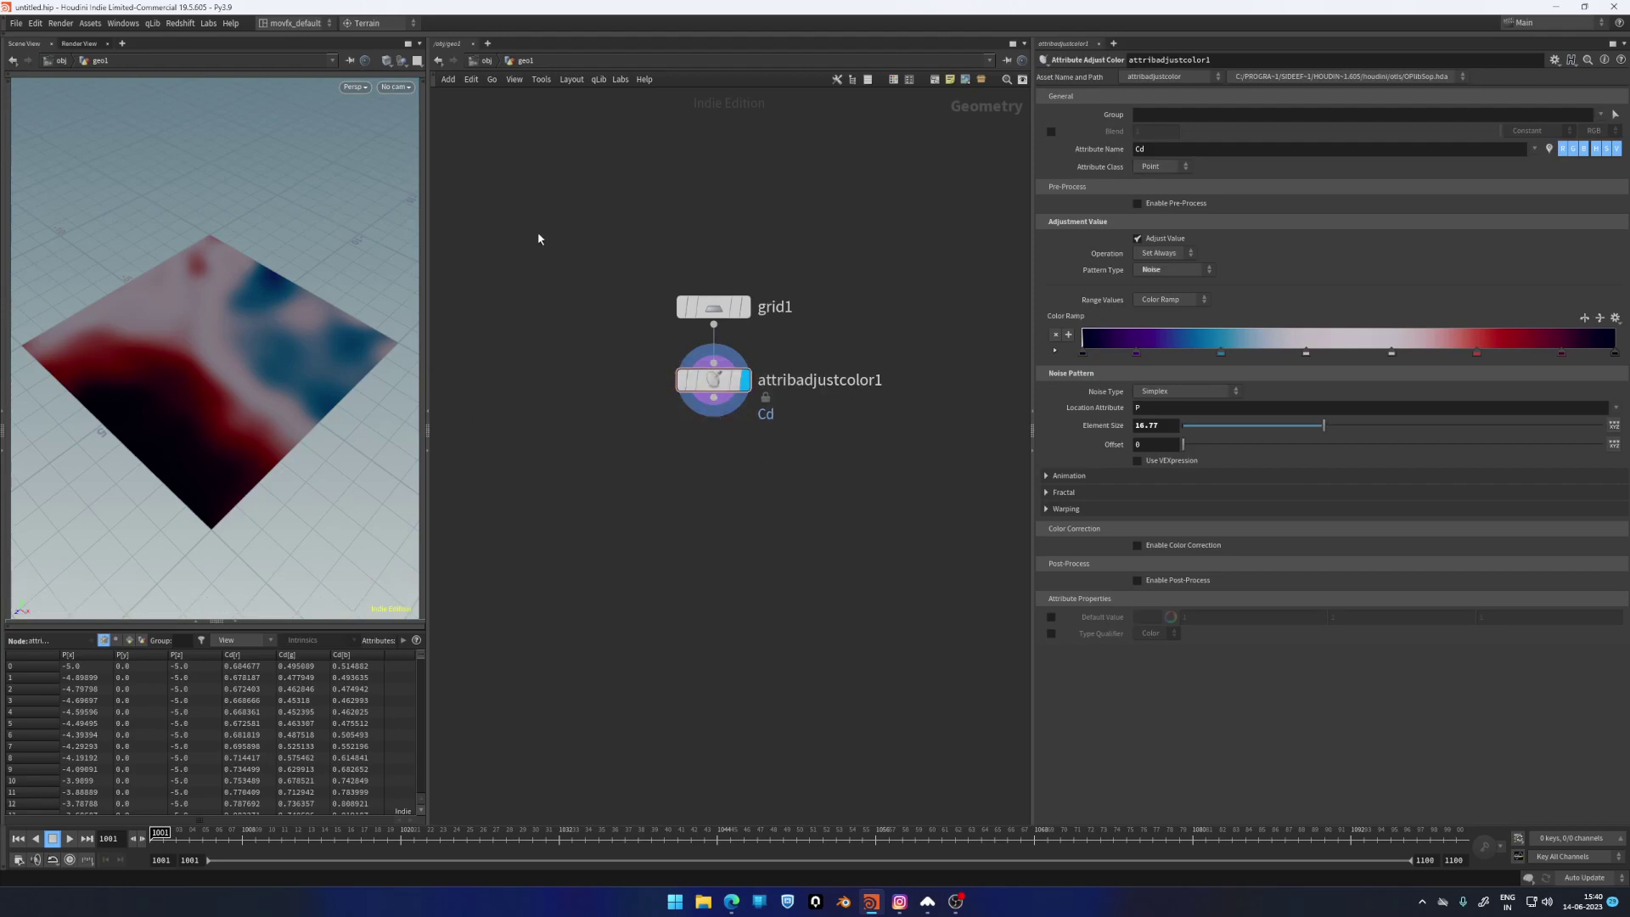
Switch the network from obj to the stage context and add a Scene Import node
{"action": "key", "text": "u"}
{"action": "left_click", "coordinate": [533, 60]}
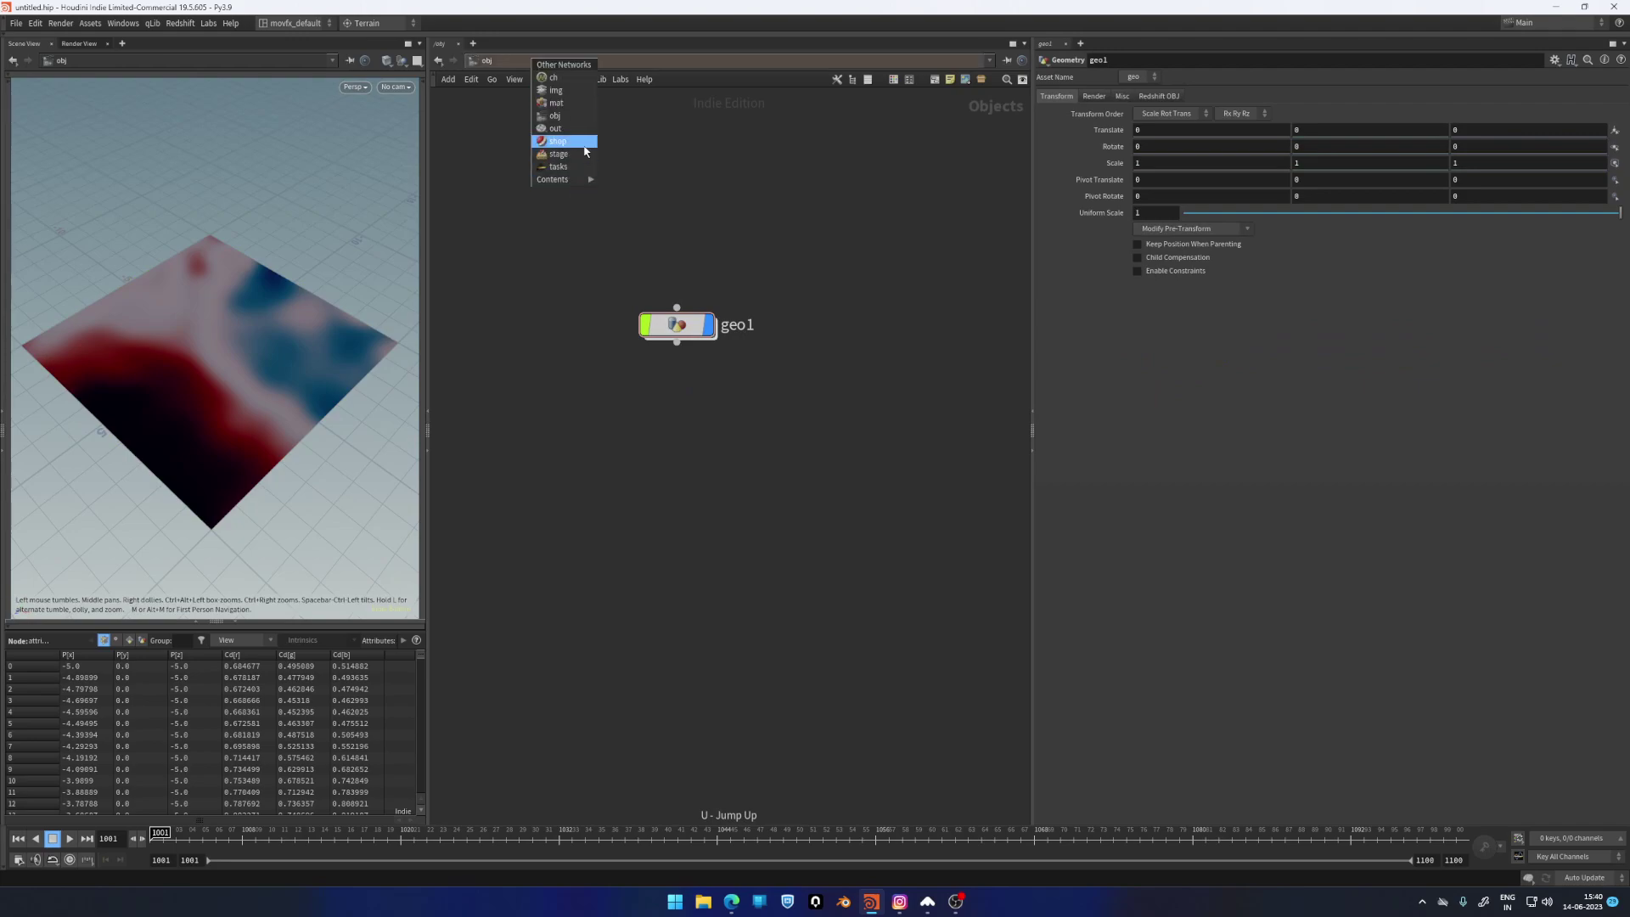
{"action": "left_click", "coordinate": [574, 154]}
{"action": "key", "text": "Tab"}
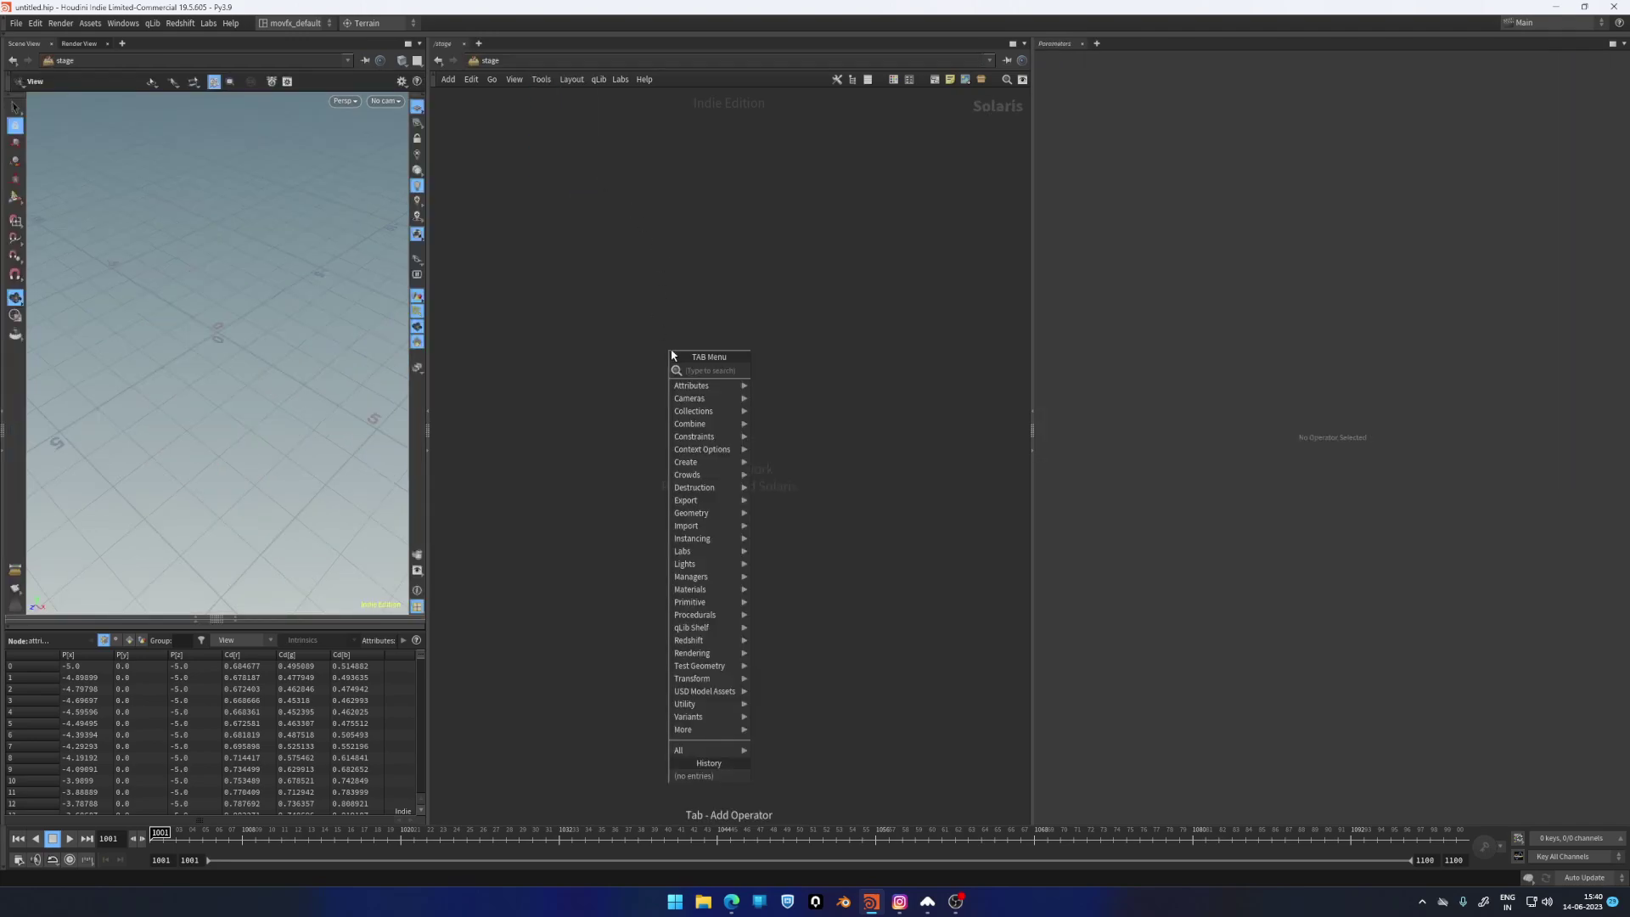
{"action": "type", "text": "s"}
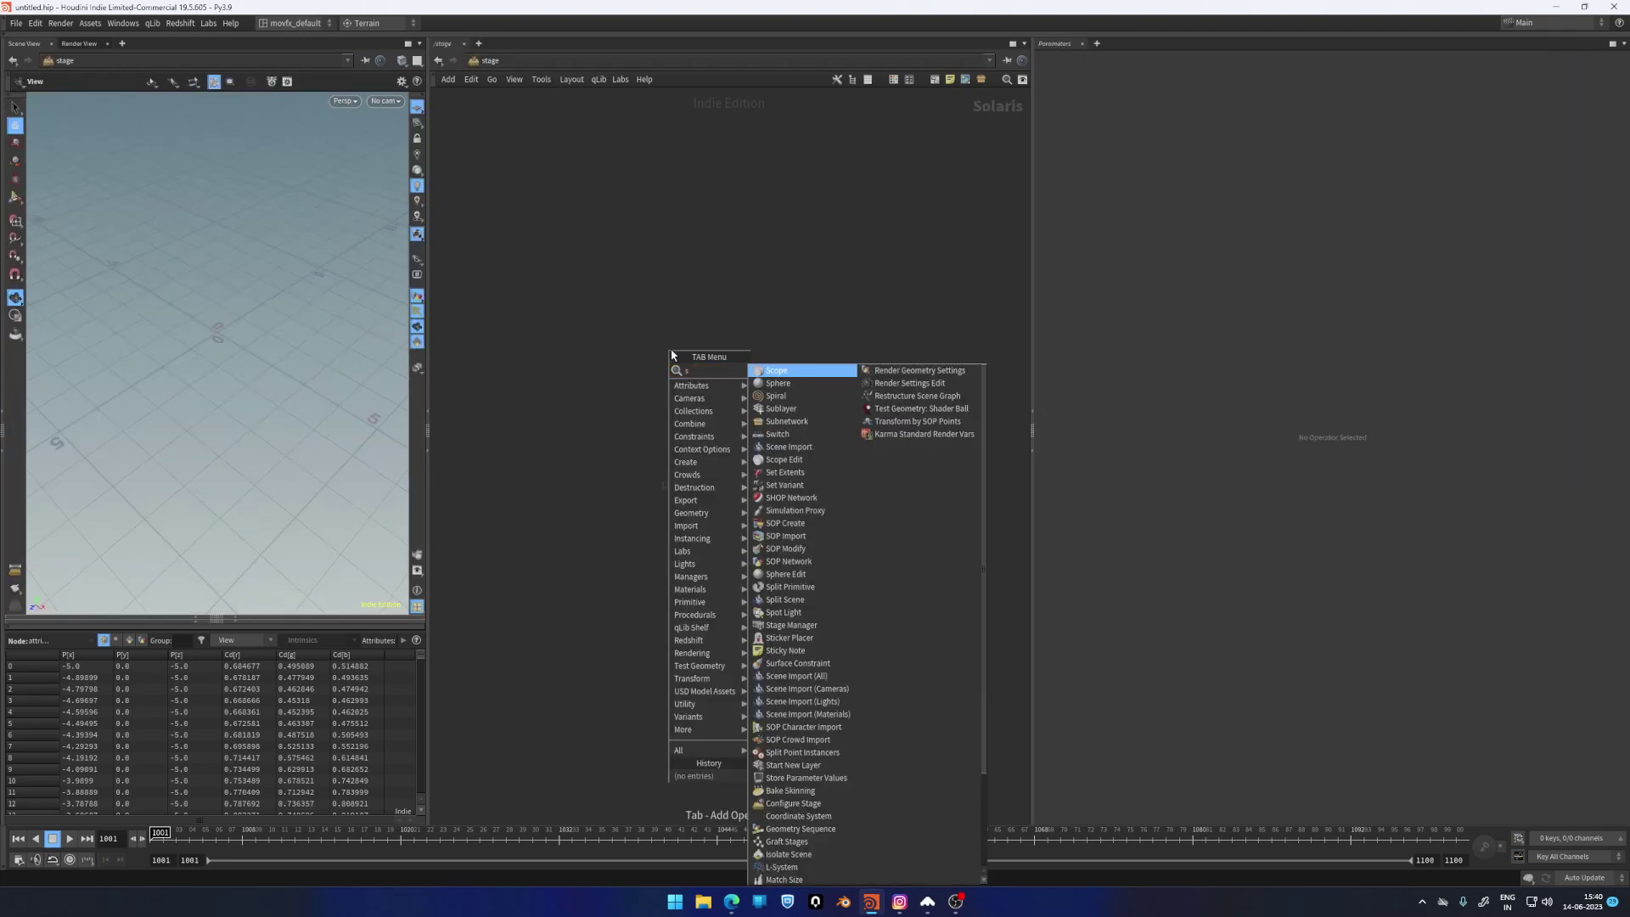
{"action": "type", "text": "en"}
{"action": "key", "text": "BackSpace"}
{"action": "key", "text": "BackSpace"}
{"action": "type", "text": "cen"}
{"action": "key", "text": "Return"}
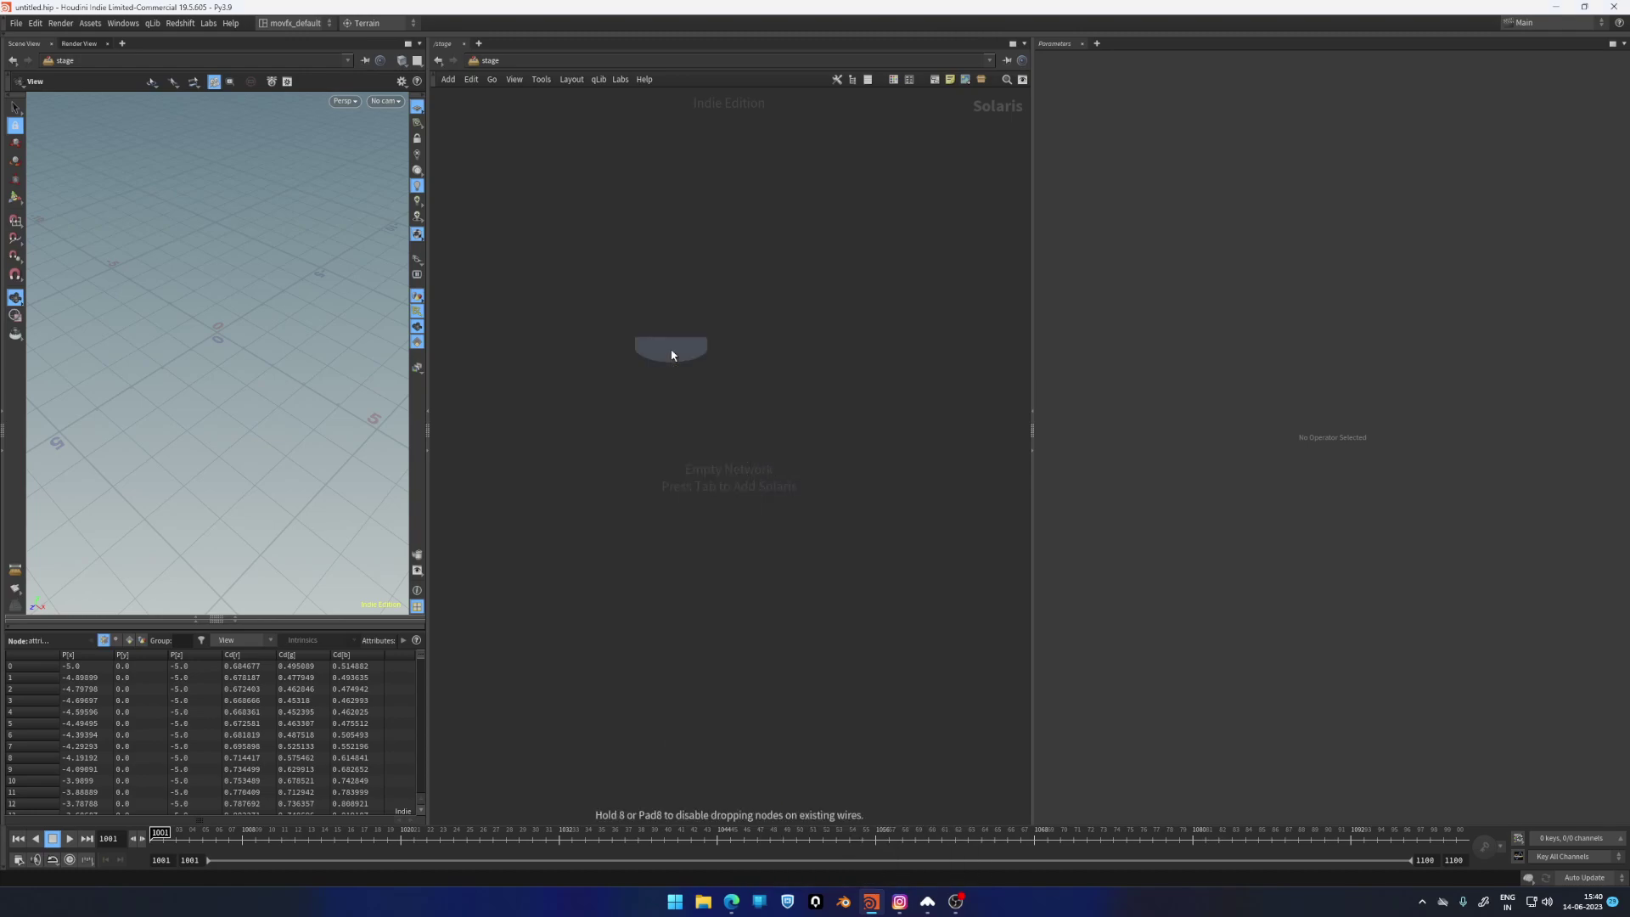
{"action": "left_click", "coordinate": [672, 355]}
Set the Scene Import node's Objects to /obj/geo1
{"action": "left_click", "coordinate": [1615, 160]}
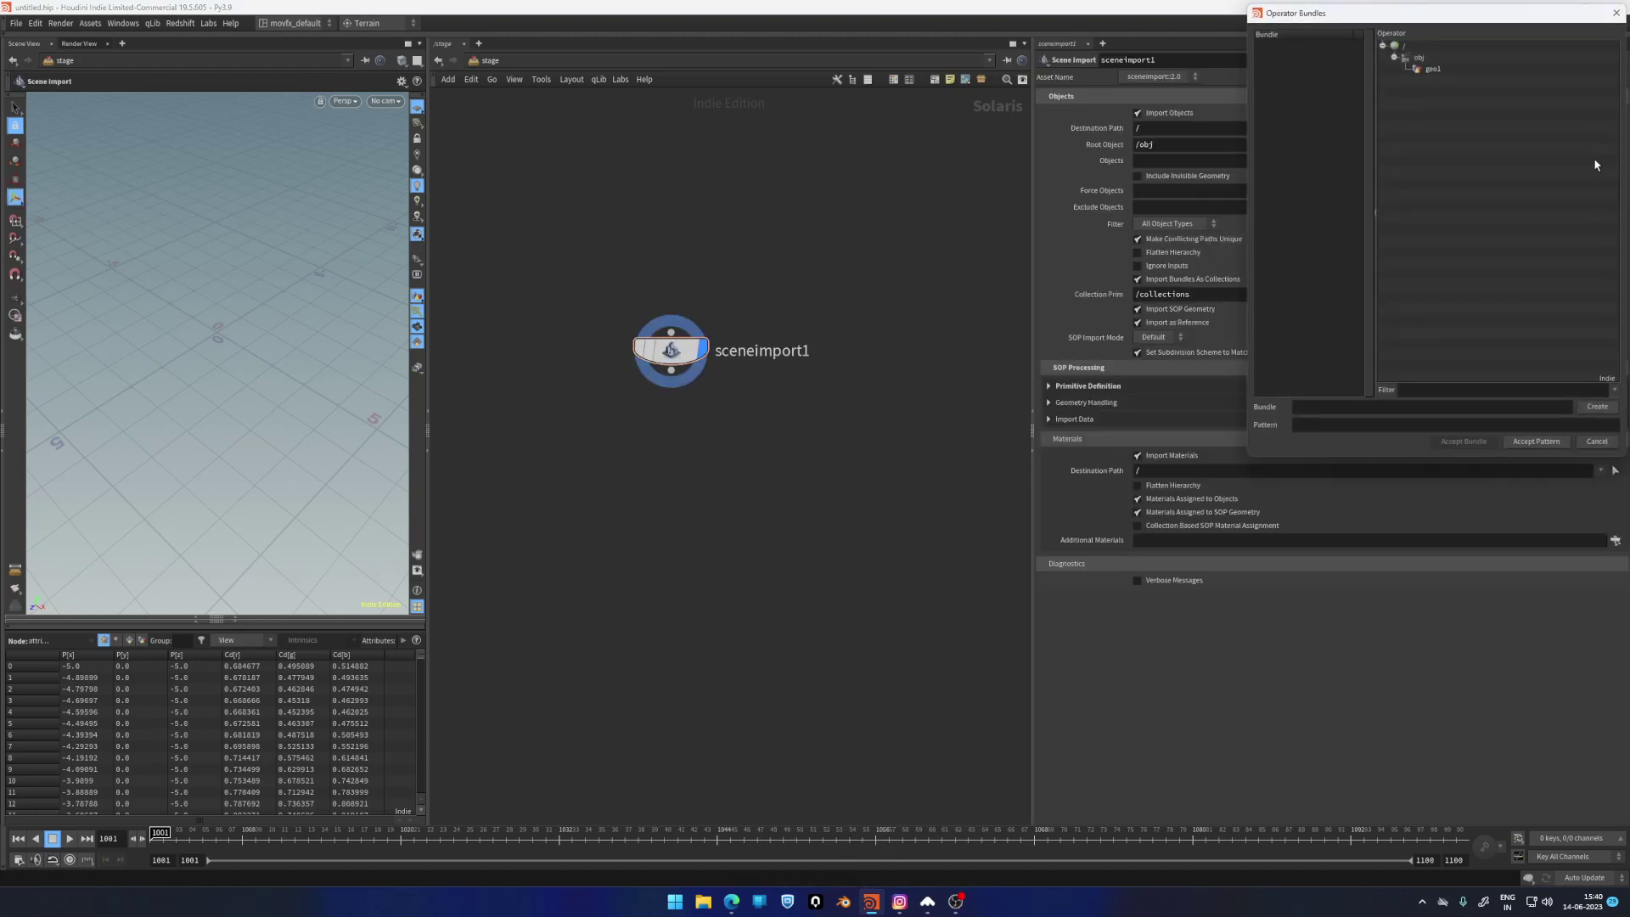
{"action": "left_click", "coordinate": [1434, 69]}
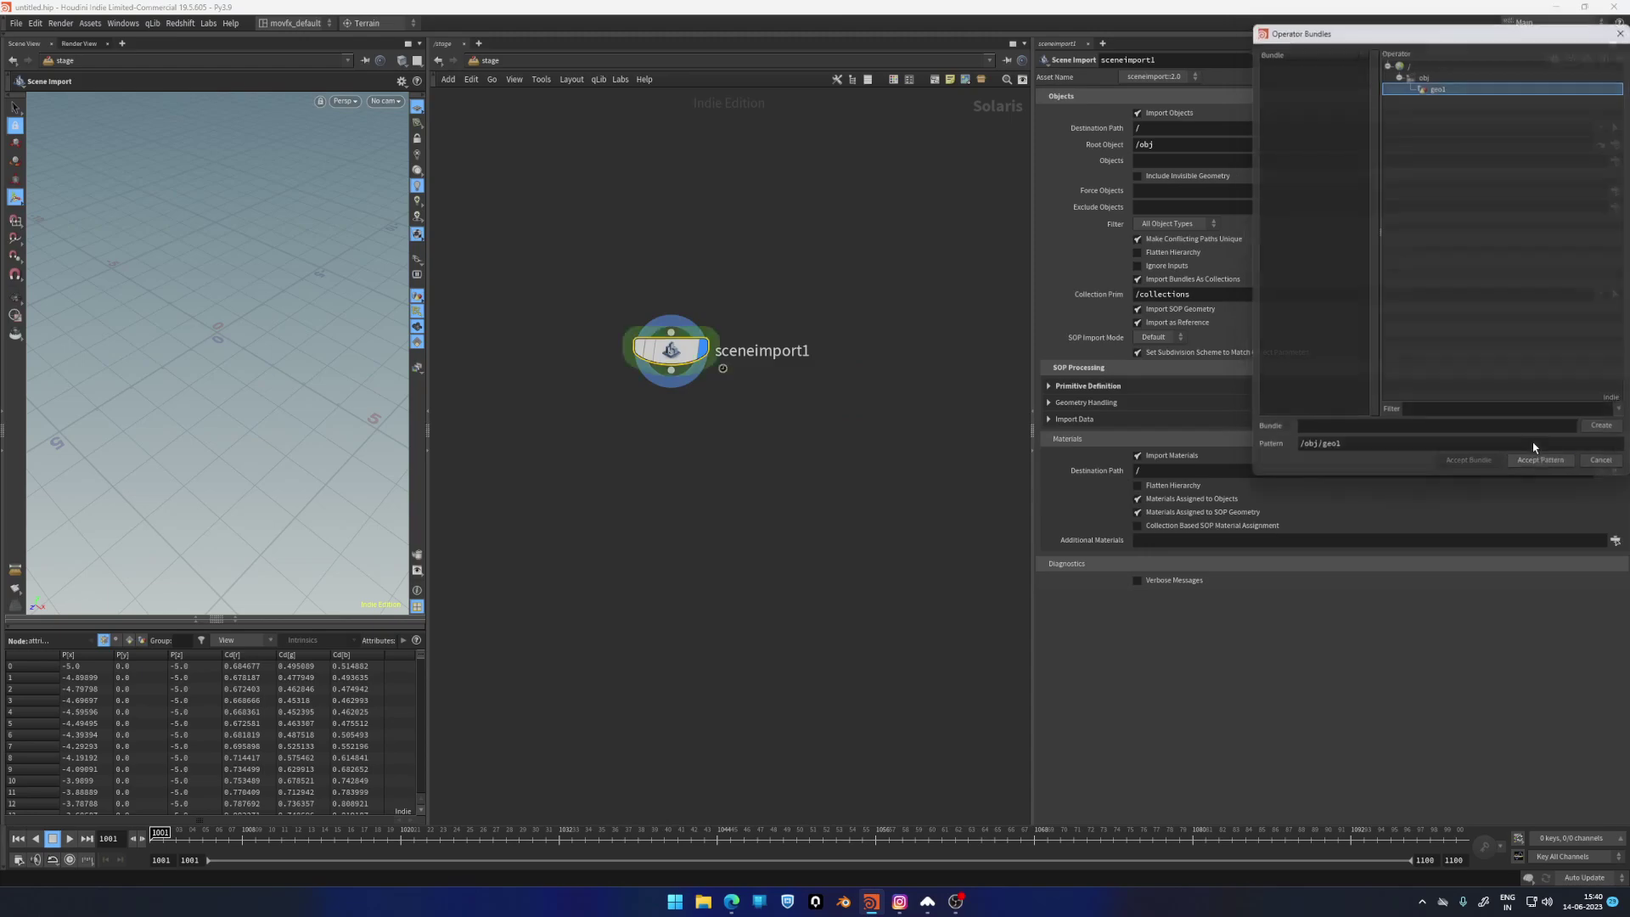
{"action": "left_click", "coordinate": [1541, 459]}
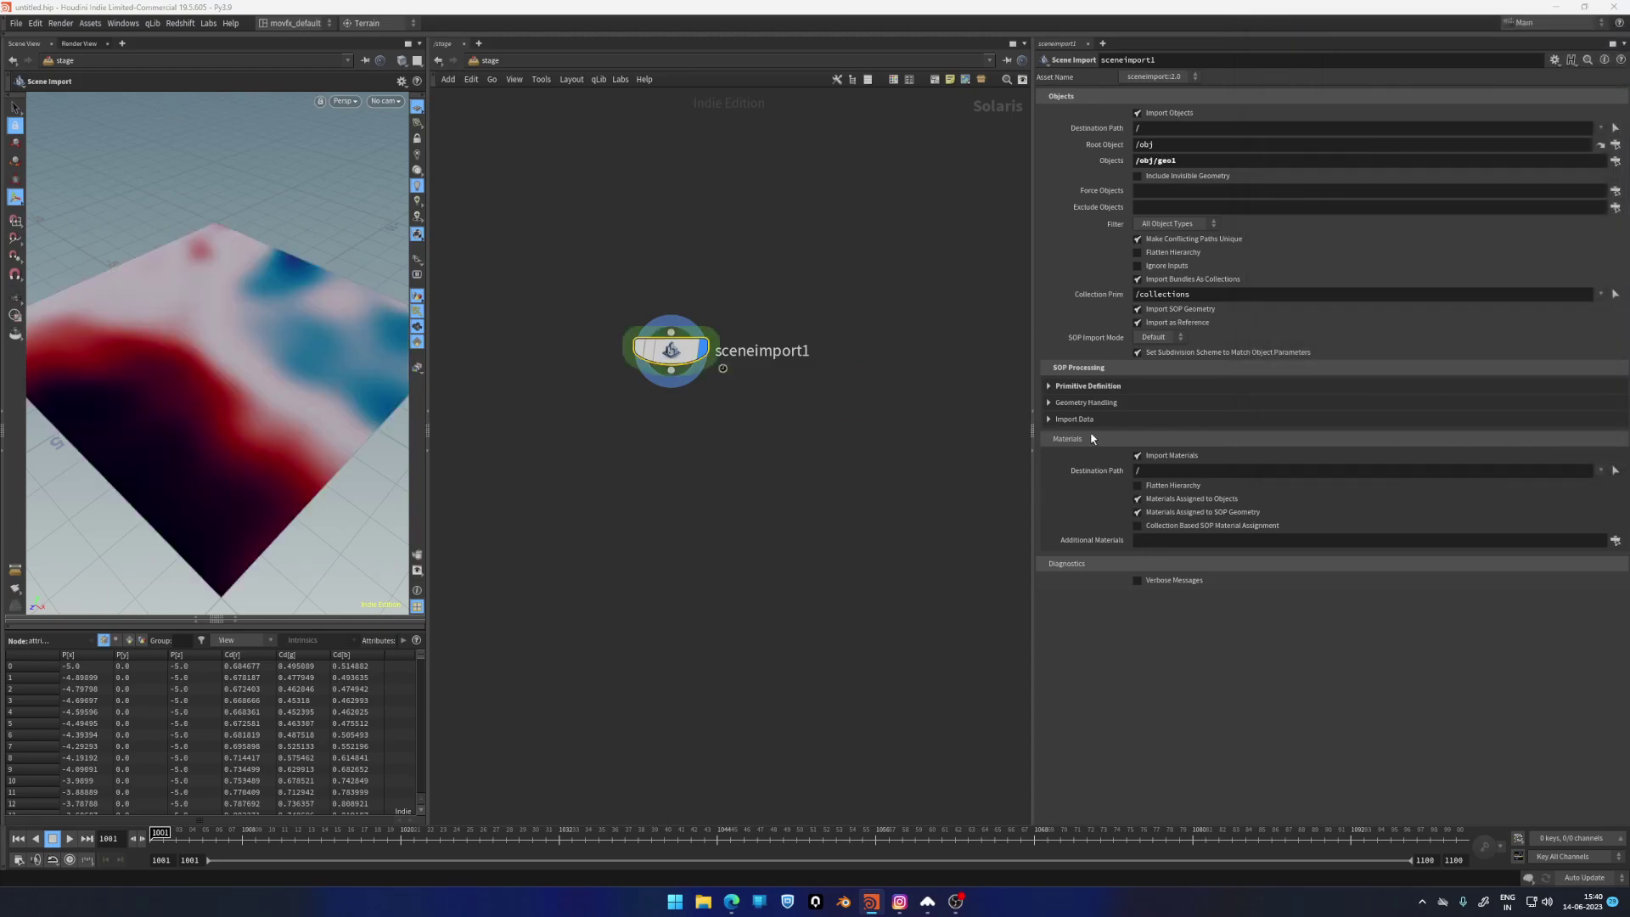
Add a Scene Graph Tree pane alongside the Geometry Spreadsheet, widen it and expand geo1 to show its mesh
{"action": "left_click", "coordinate": [245, 629]}
{"action": "left_click", "coordinate": [96, 630]}
{"action": "mouse_move", "coordinate": [136, 655]}
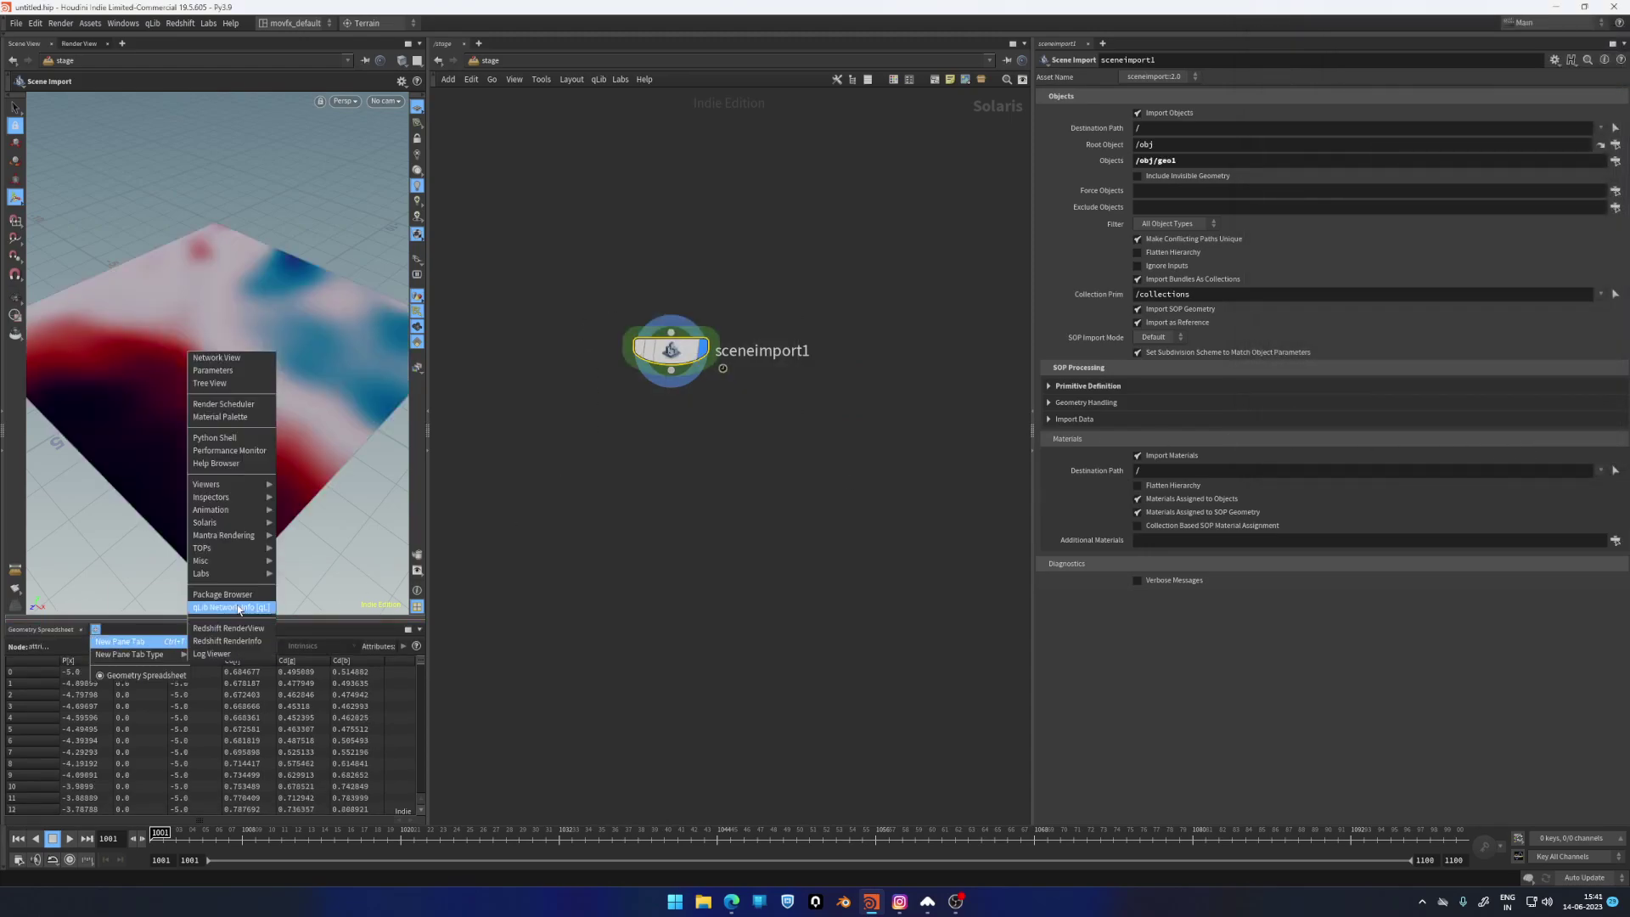
{"action": "mouse_move", "coordinate": [244, 503]}
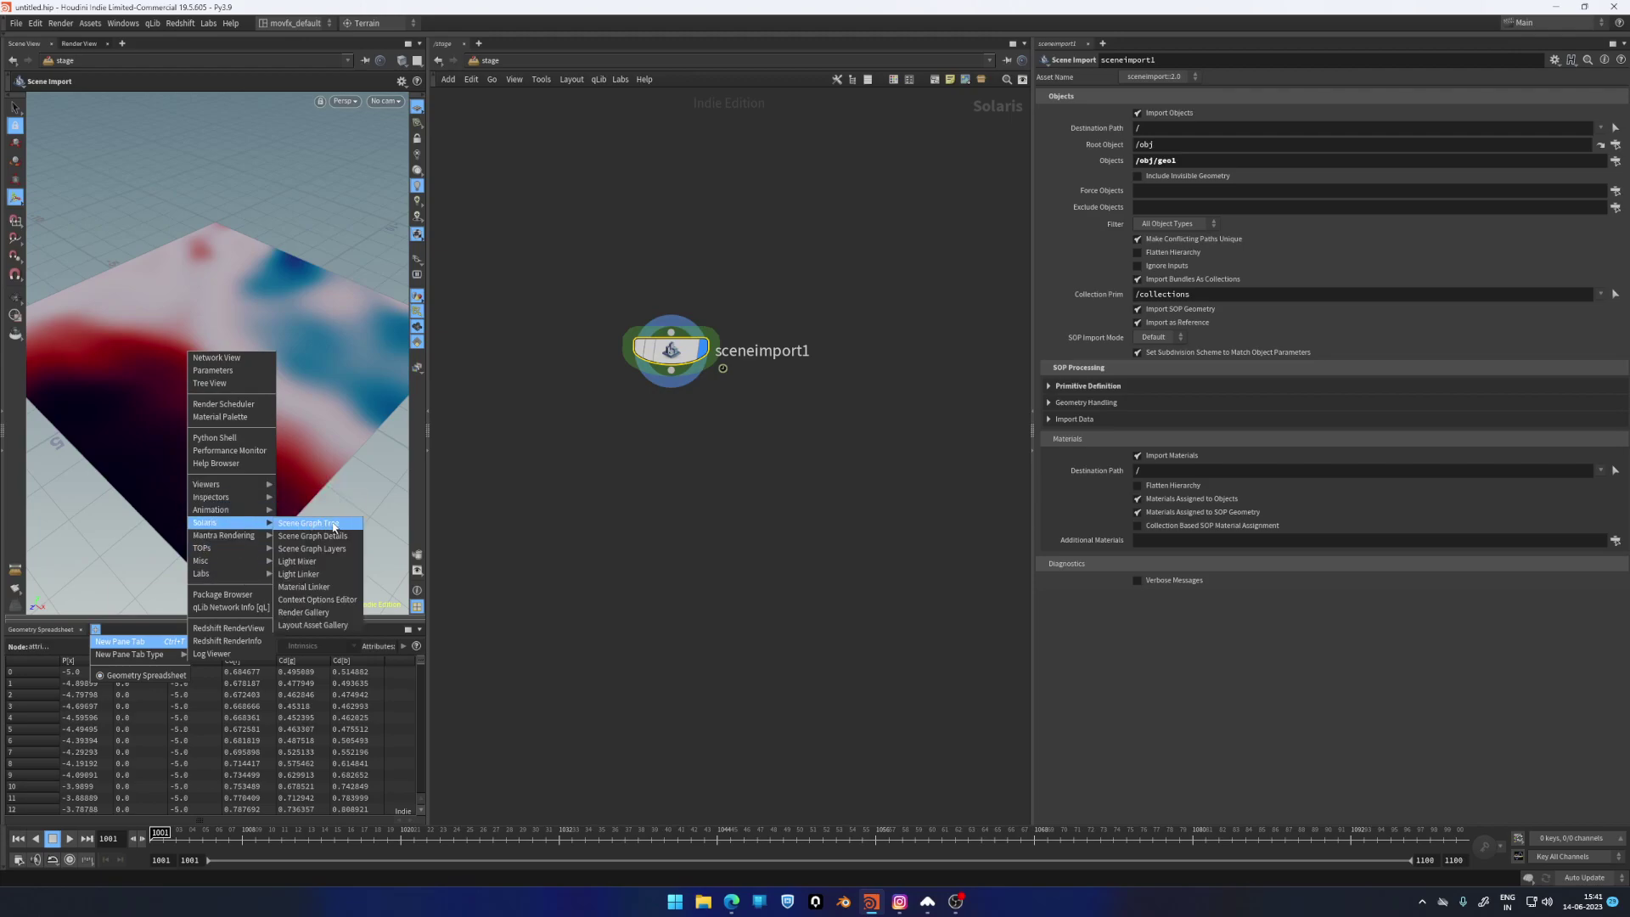
{"action": "left_click", "coordinate": [334, 527]}
{"action": "left_click_drag", "start_coordinate": [430, 637], "coordinate": [528, 638]}
{"action": "left_click", "coordinate": [281, 753]}
{"action": "left_click", "coordinate": [22, 720]}
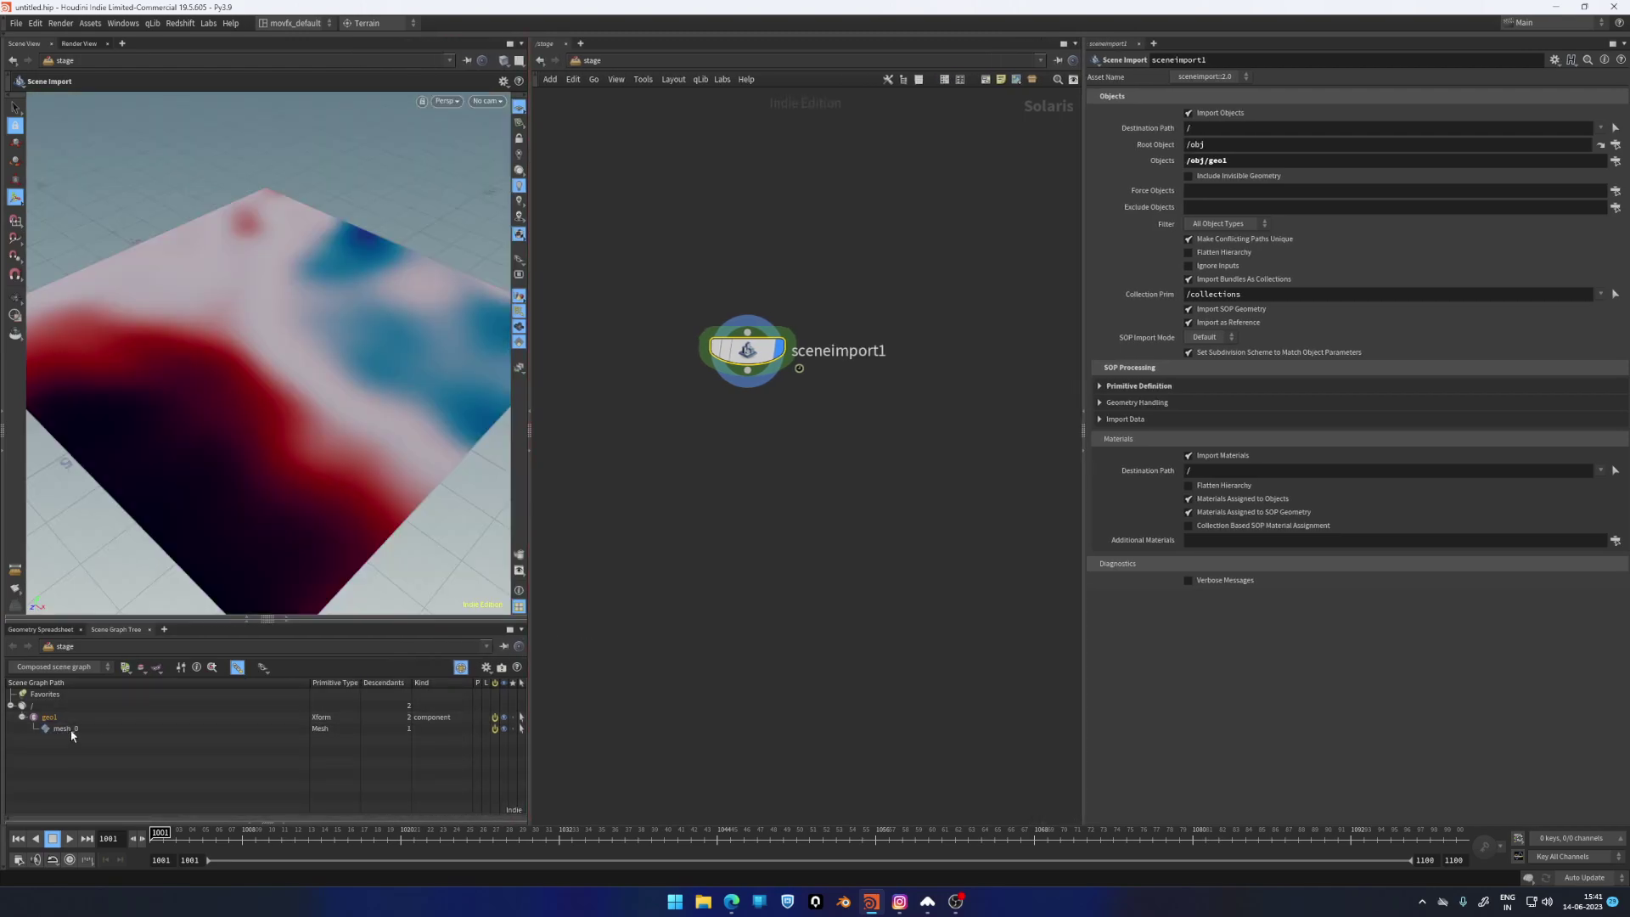
Add a Material Library node, wire it below sceneimport1 and make it the displayed node
{"action": "left_click", "coordinate": [782, 492]}
{"action": "scroll", "coordinate": [781, 484], "scroll_direction": "up", "scroll_amount": 1}
{"action": "middle_click_drag", "start_coordinate": [777, 473], "coordinate": [788, 436]}
{"action": "key", "text": "Tab"}
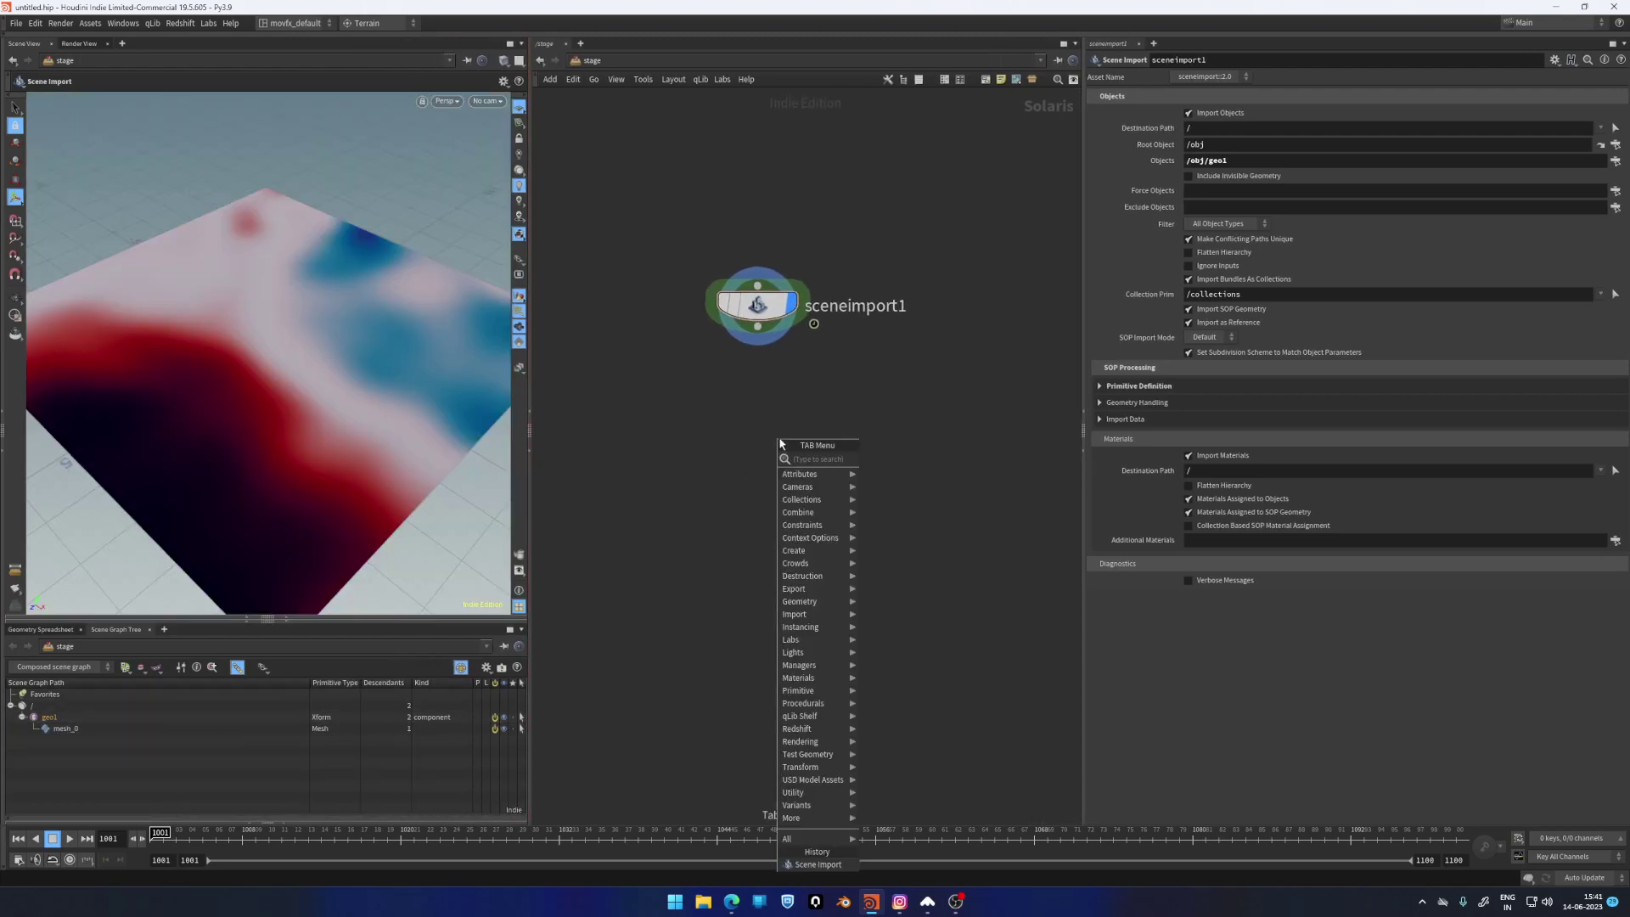
{"action": "key", "text": "Escape"}
{"action": "left_click", "coordinate": [779, 439]}
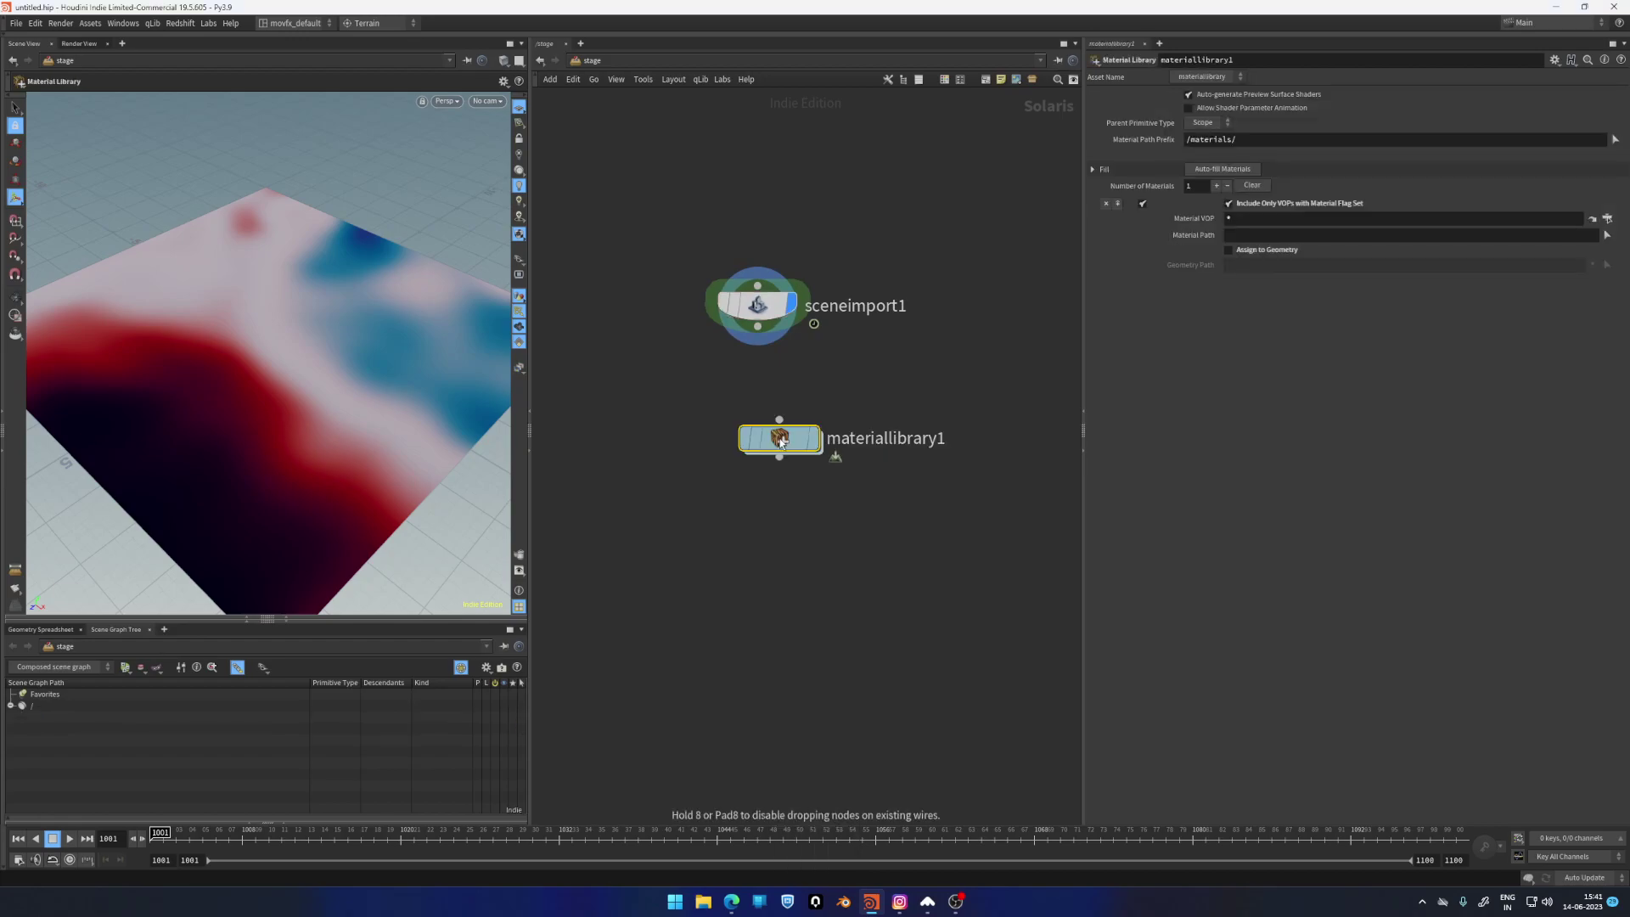
{"action": "left_click_drag", "start_coordinate": [758, 327], "coordinate": [758, 460]}
{"action": "left_click", "coordinate": [736, 297]}
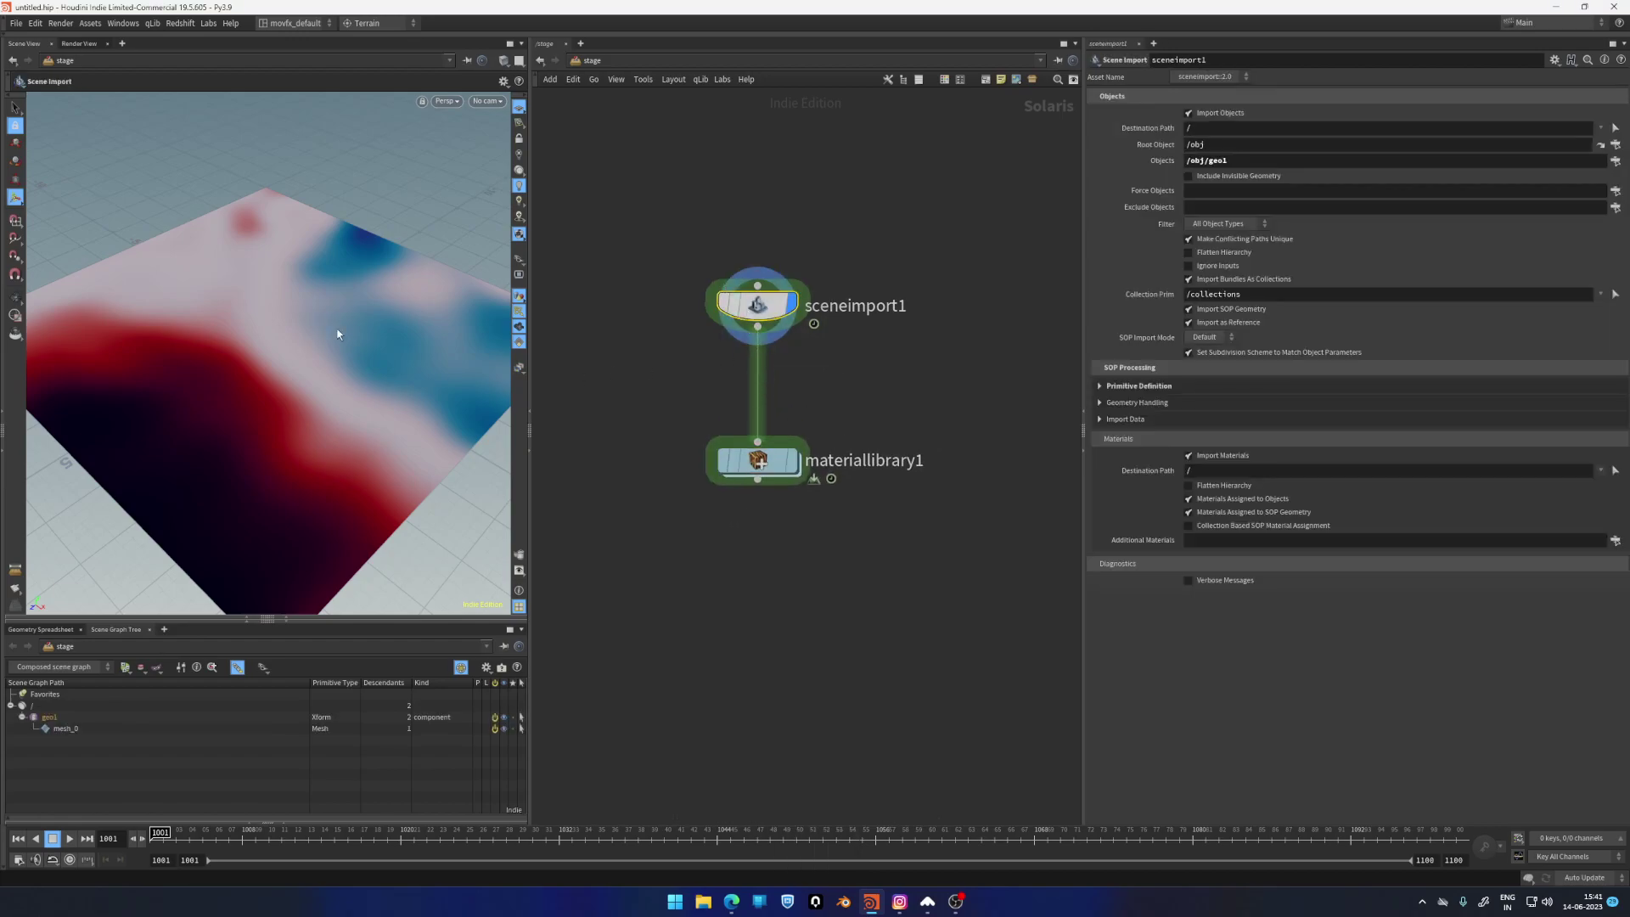
{"action": "mouse_move", "coordinate": [337, 334]}
{"action": "left_mouse_down", "text": "alt"}
{"action": "mouse_move", "coordinate": [320, 339]}
{"action": "mouse_move", "coordinate": [342, 335]}
{"action": "mouse_move", "coordinate": [353, 247]}
{"action": "mouse_move", "coordinate": [360, 411]}
{"action": "mouse_move", "coordinate": [385, 283]}
{"action": "mouse_move", "coordinate": [331, 353]}
{"action": "mouse_move", "coordinate": [321, 321]}
{"action": "left_mouse_up", "text": "alt"}
{"action": "scroll", "coordinate": [328, 357], "scroll_direction": "down", "scroll_amount": 3}
{"action": "scroll", "coordinate": [347, 326], "scroll_direction": "up", "scroll_amount": 3}
{"action": "left_click", "coordinate": [759, 459]}
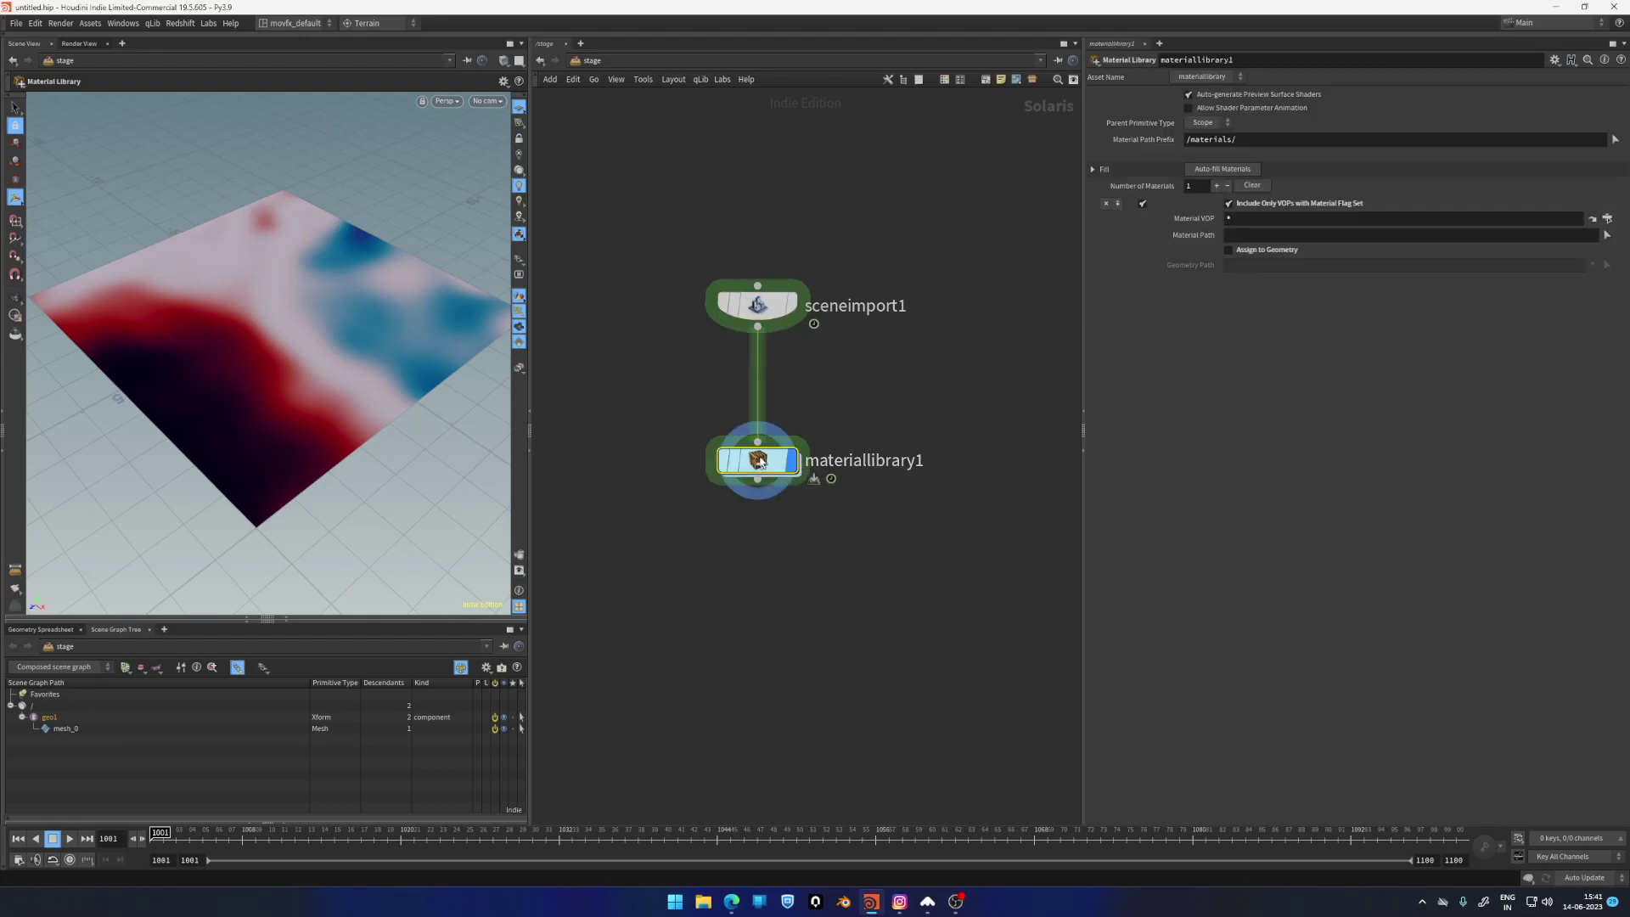
Create an RS USD Material Builder inside the Material Library and view its default shader network
{"action": "double_click", "coordinate": [758, 459]}
{"action": "key", "text": "Tab"}
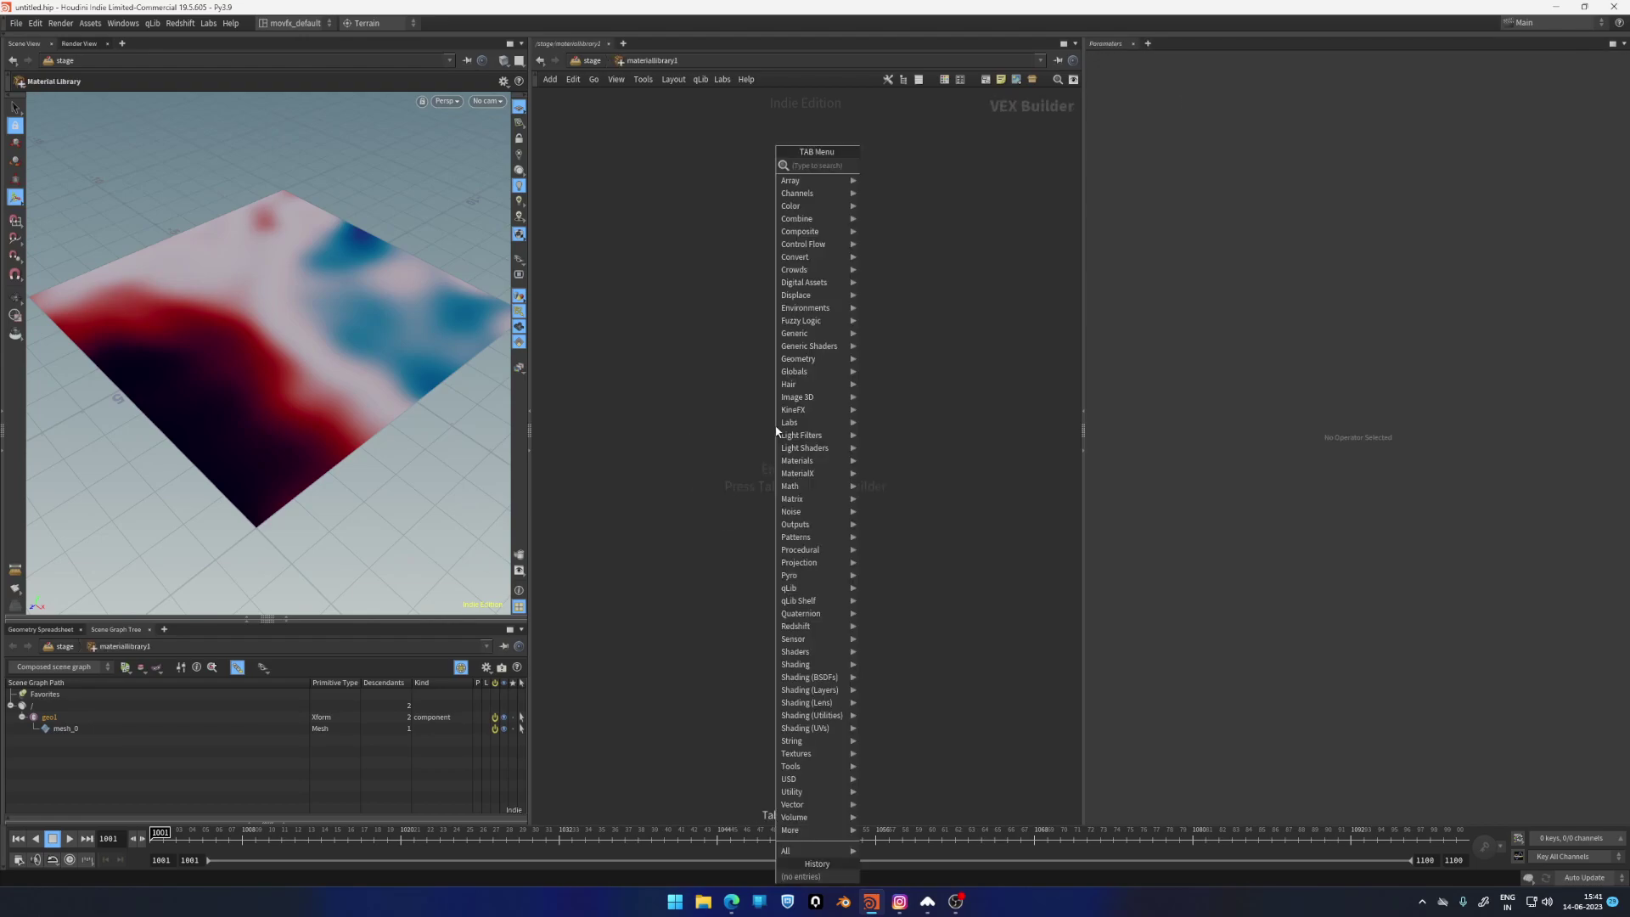
{"action": "type", "text": "rs"}
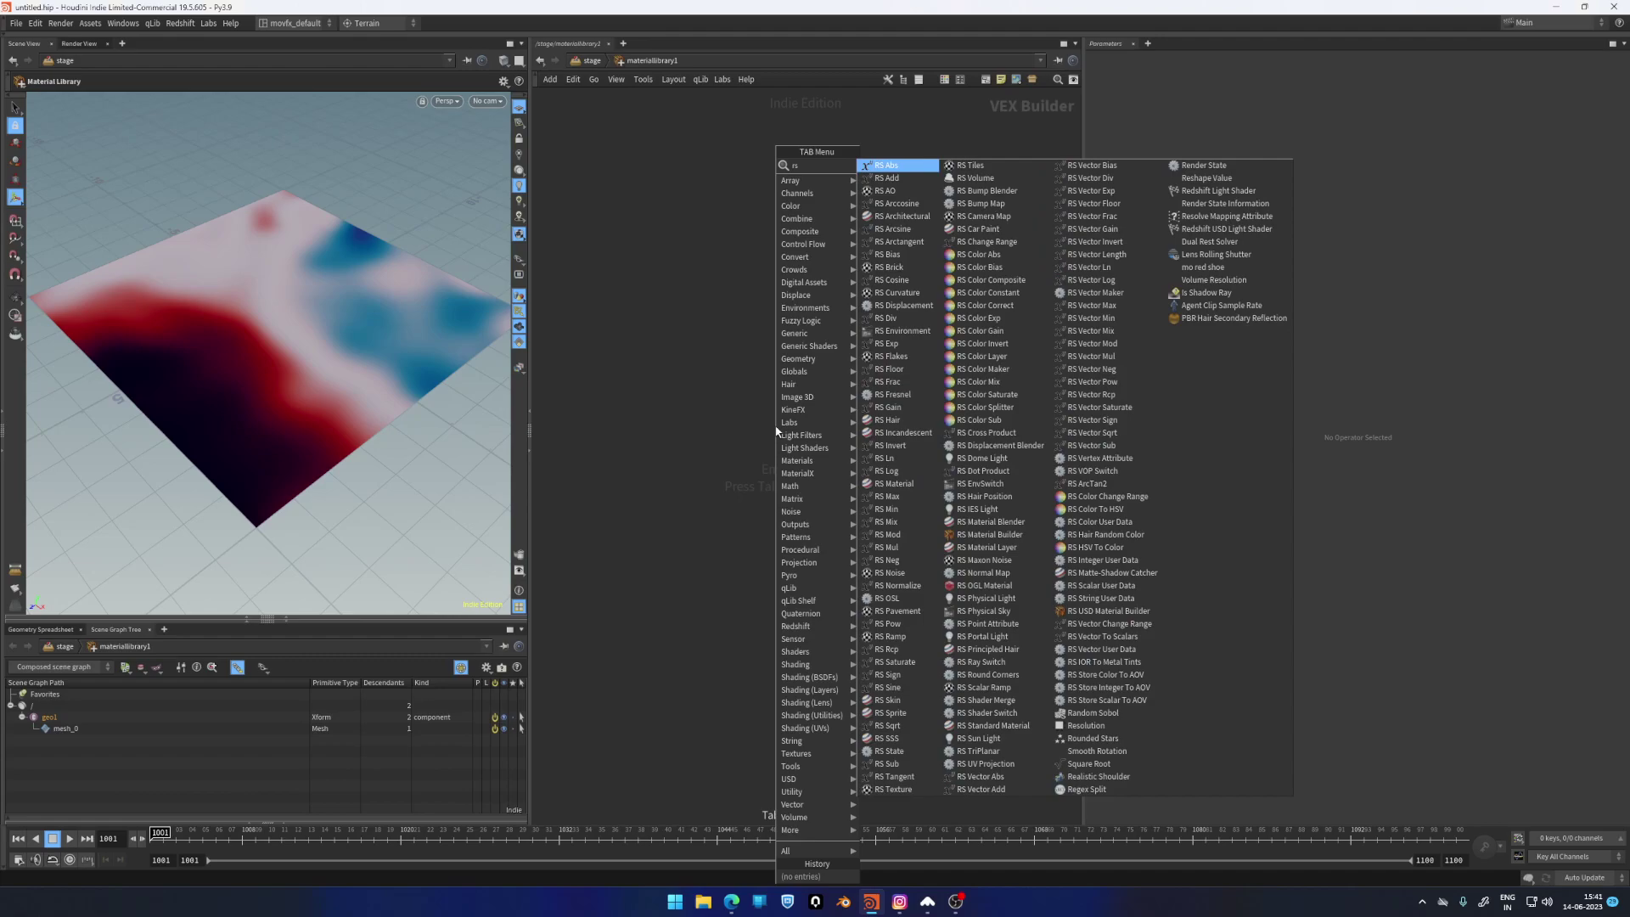
{"action": "type", "text": " us"}
{"action": "key", "text": "Down"}
{"action": "key", "text": "Down"}
{"action": "key", "text": "Down"}
{"action": "key", "text": "Down"}
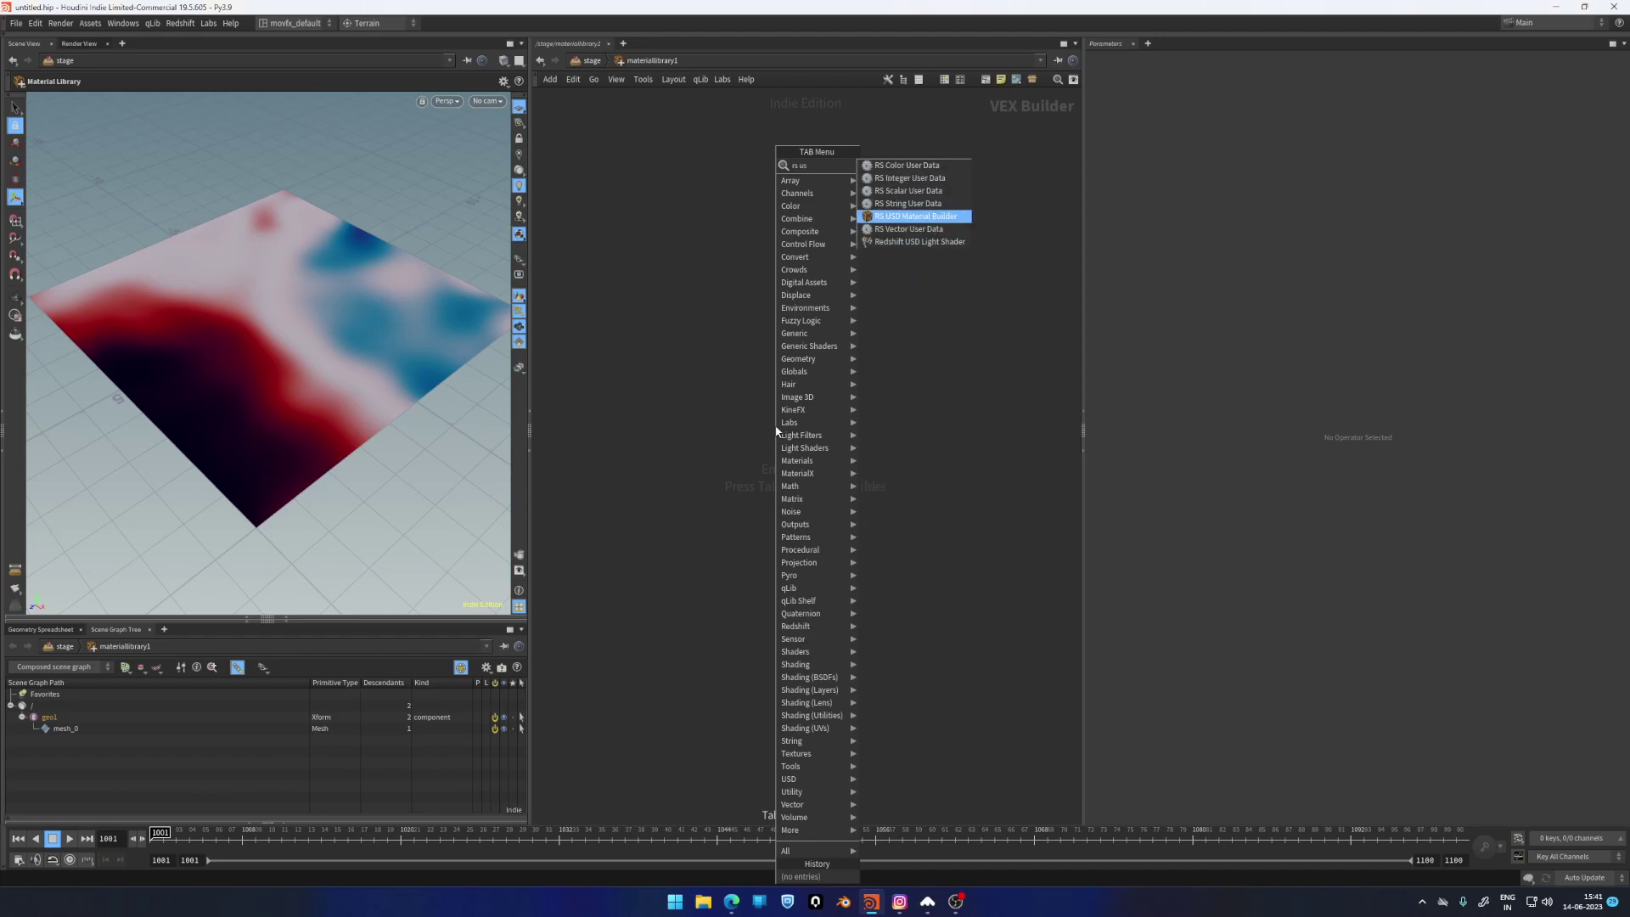
{"action": "key", "text": "Return"}
{"action": "key", "text": "Return"}
{"action": "left_click_drag", "start_coordinate": [755, 366], "coordinate": [738, 573]}
{"action": "left_click_drag", "start_coordinate": [771, 648], "coordinate": [881, 354]}
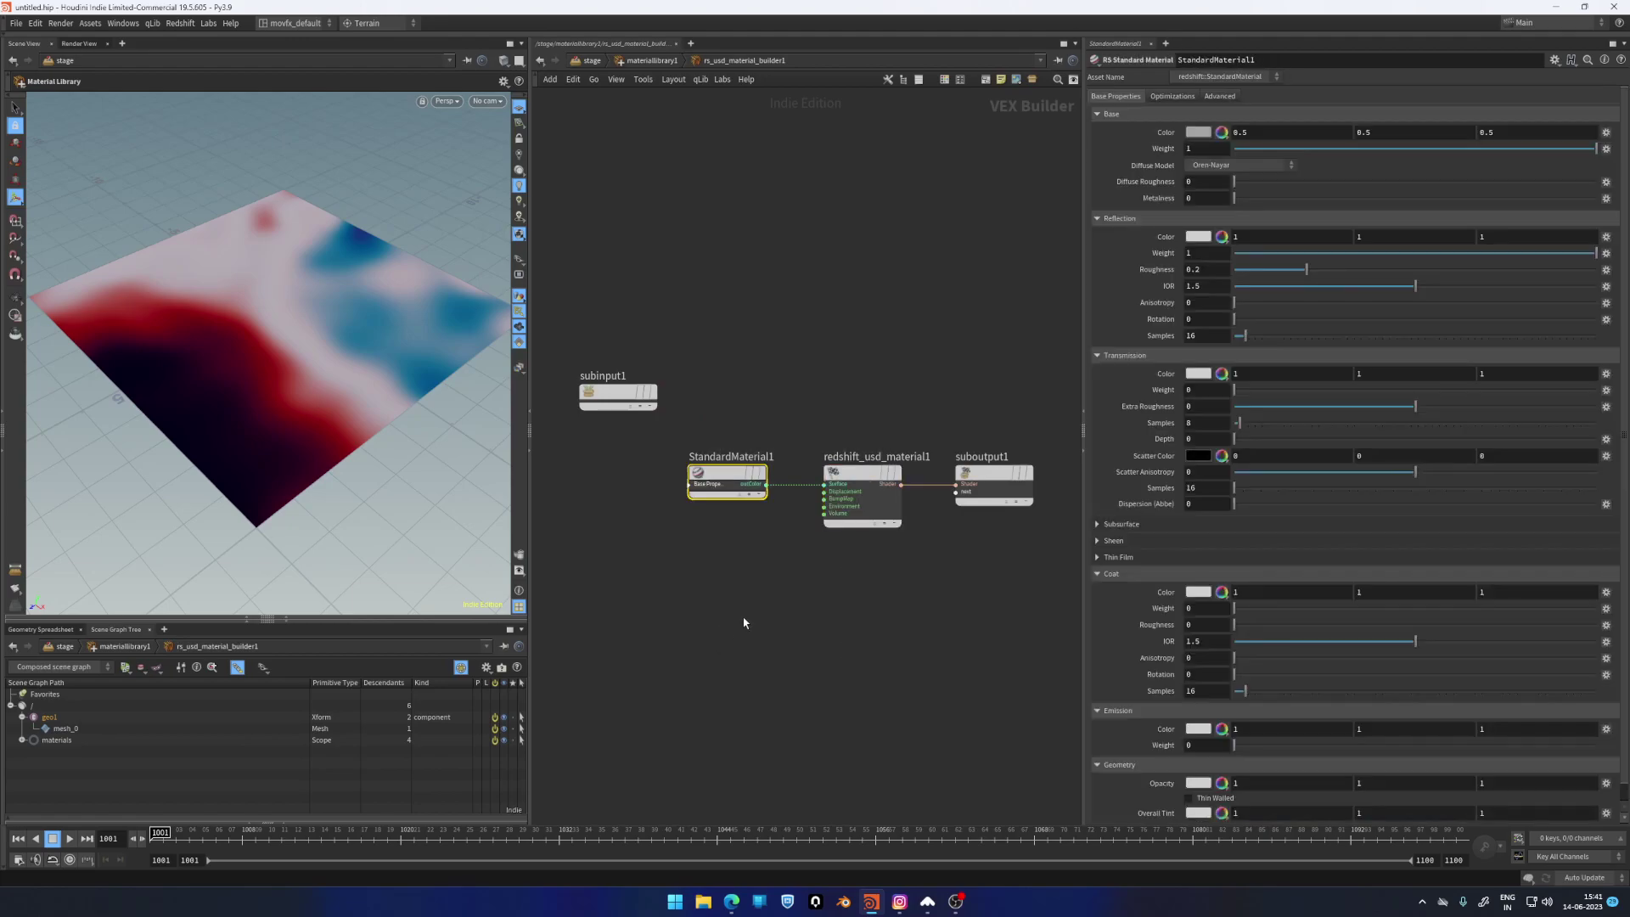
Rename the RS USD Material Builder to my_mat and copy the node
{"action": "key", "text": "u"}
{"action": "double_click", "coordinate": [825, 402]}
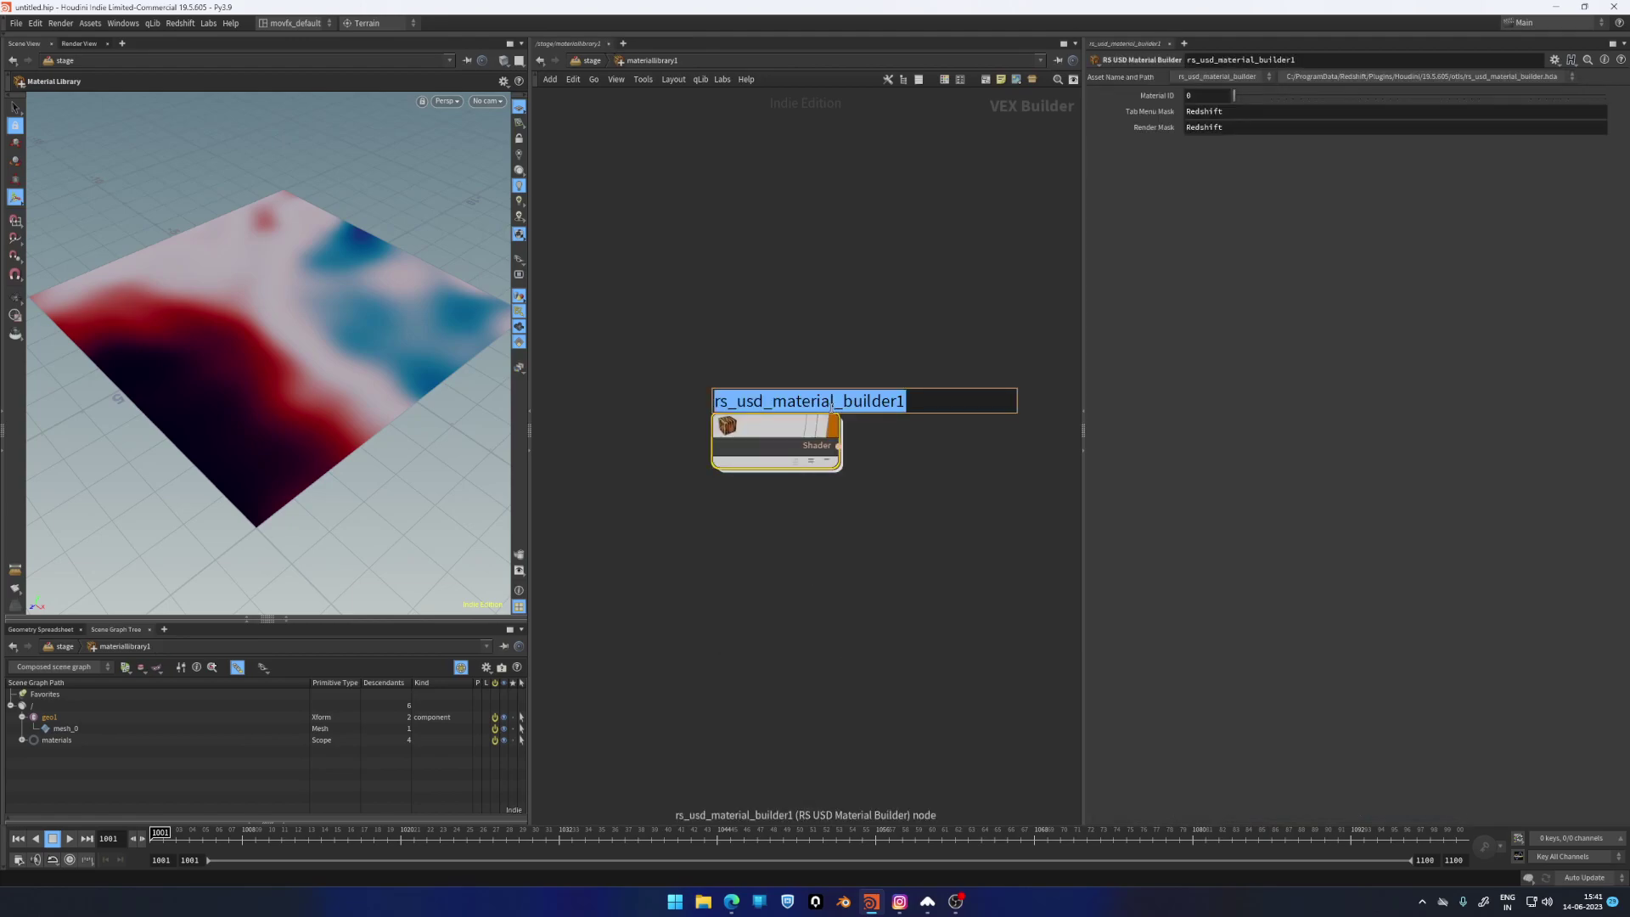
{"action": "type", "text": "my_mat"}
{"action": "key", "text": "Return"}
{"action": "key", "text": "ctrl+c"}
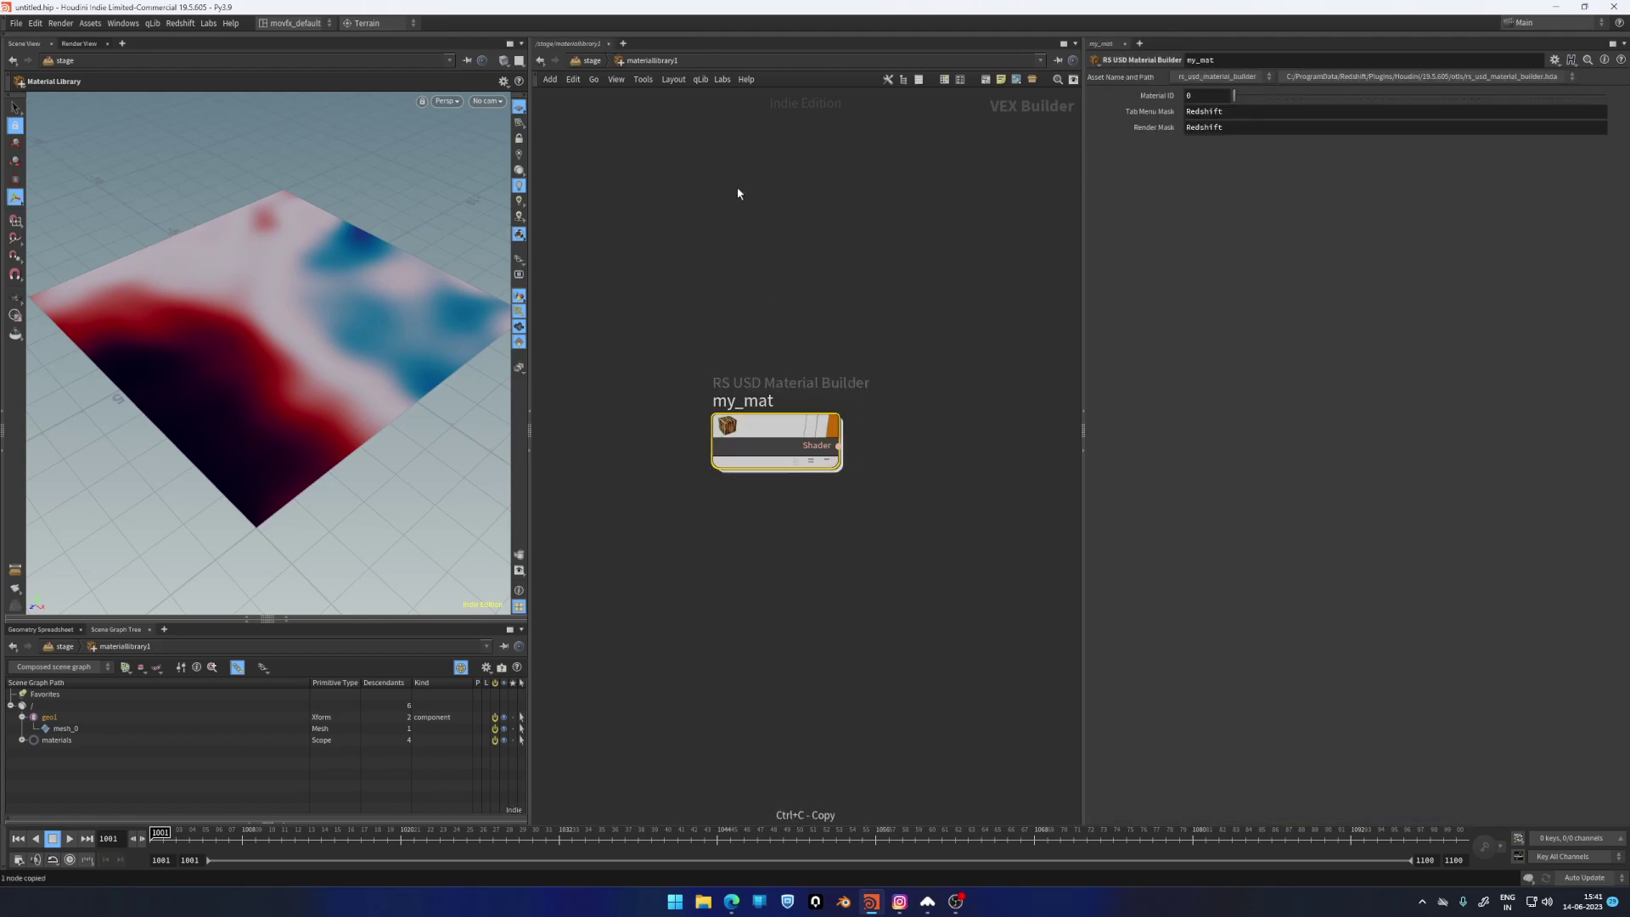
Return to the stage, add an Assign Material node aligned and wired below materiallibrary1, and display it
{"action": "key", "text": "u"}
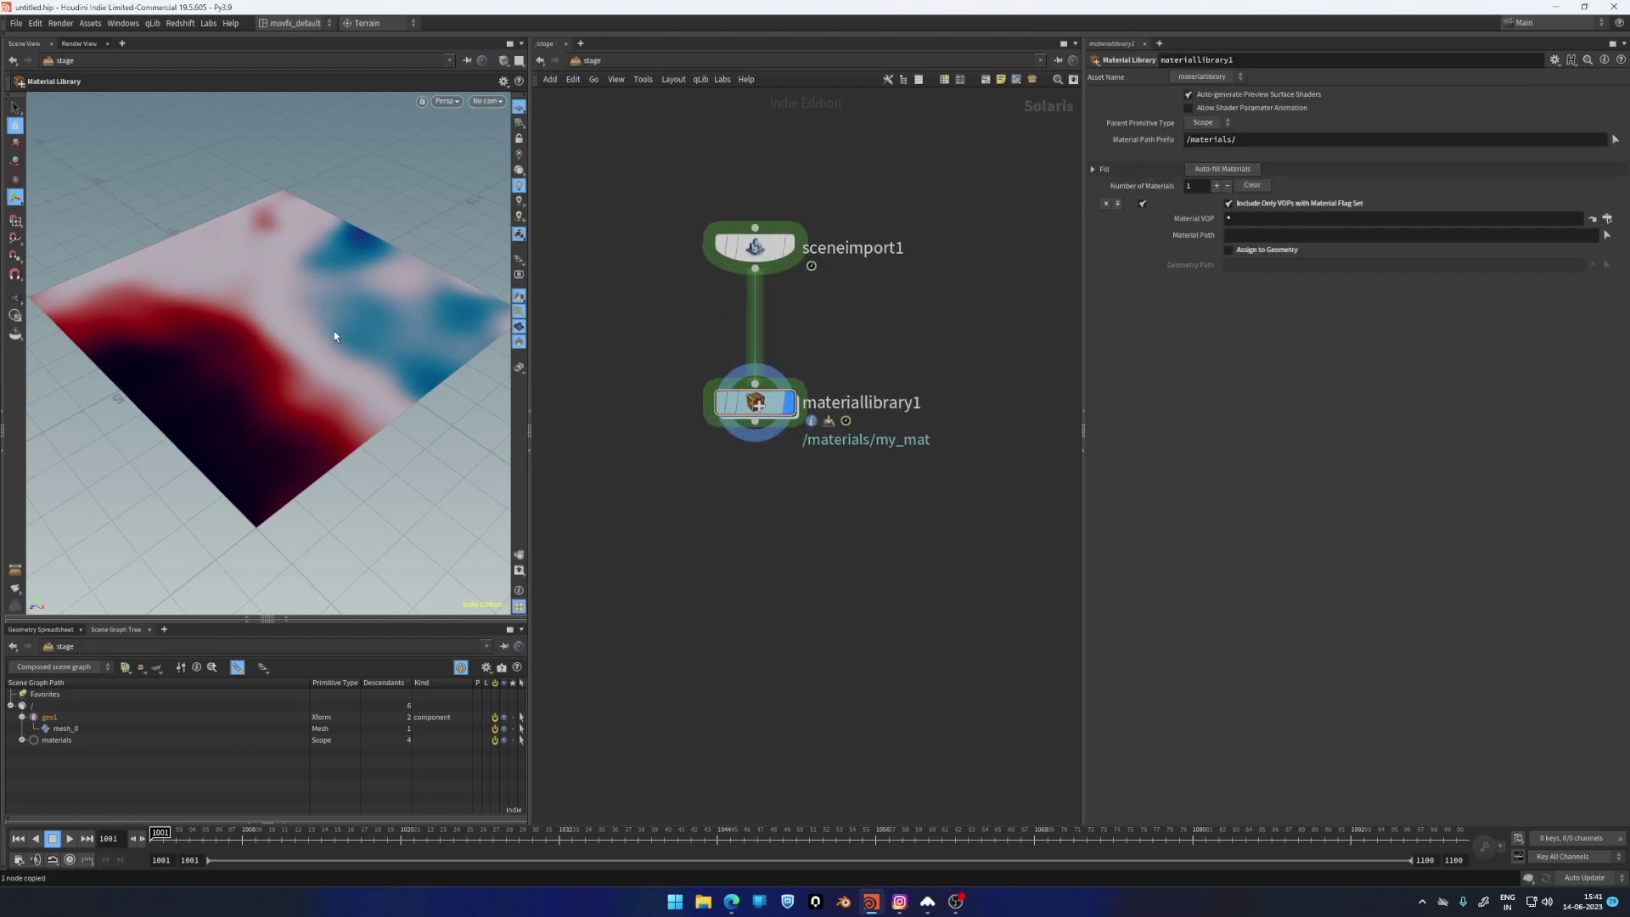
{"action": "key", "text": "Tab"}
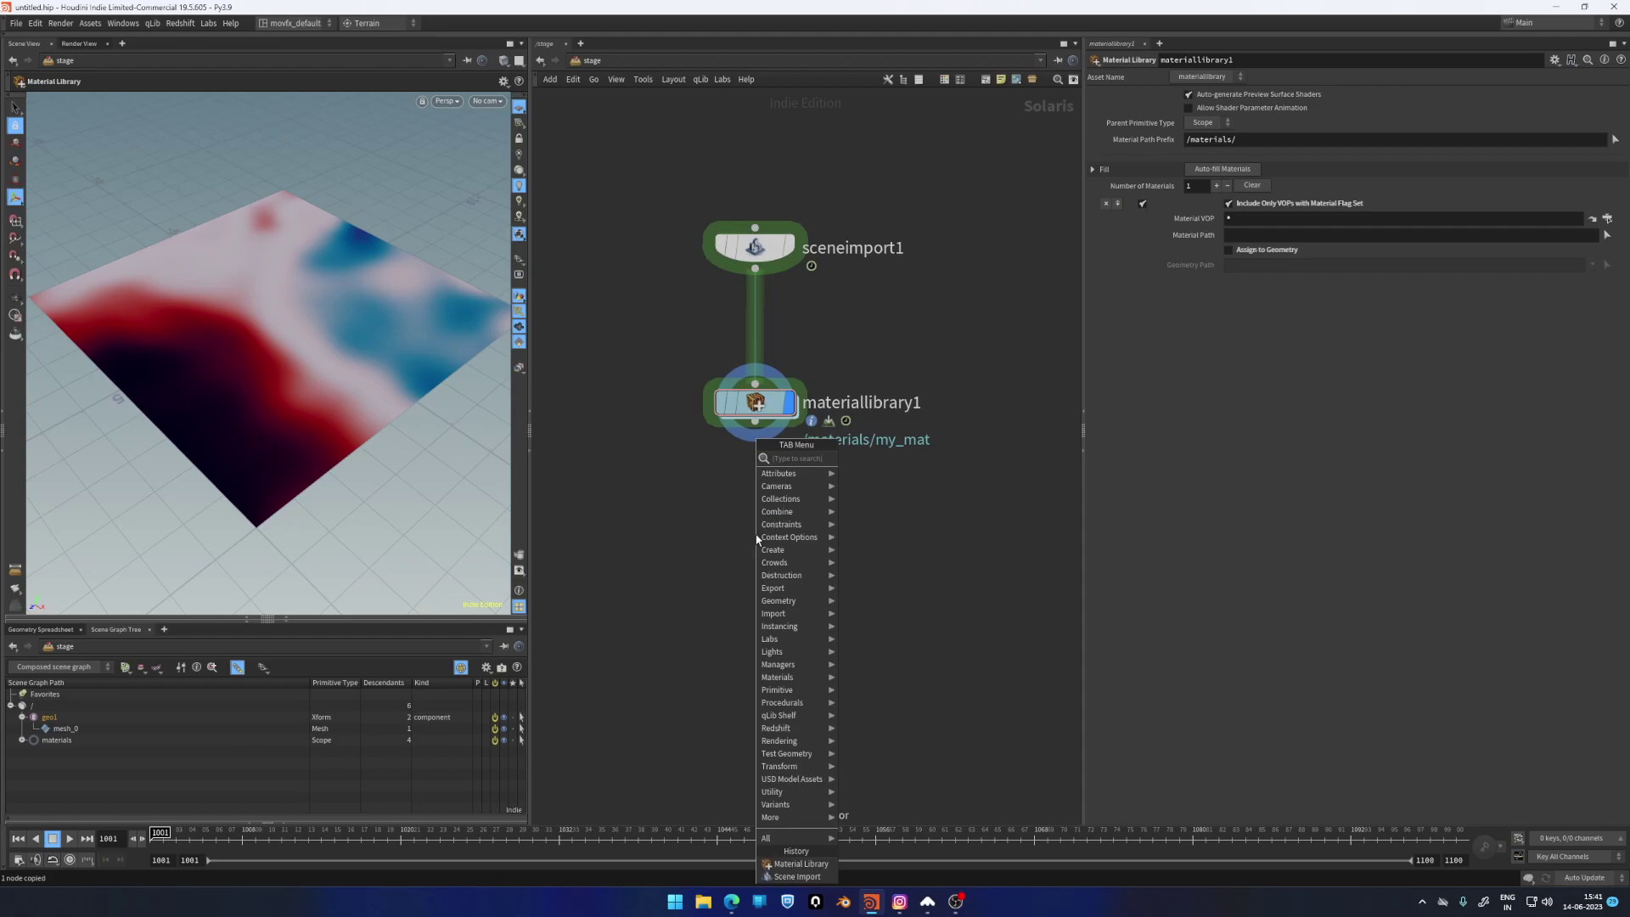
{"action": "type", "text": "ap"}
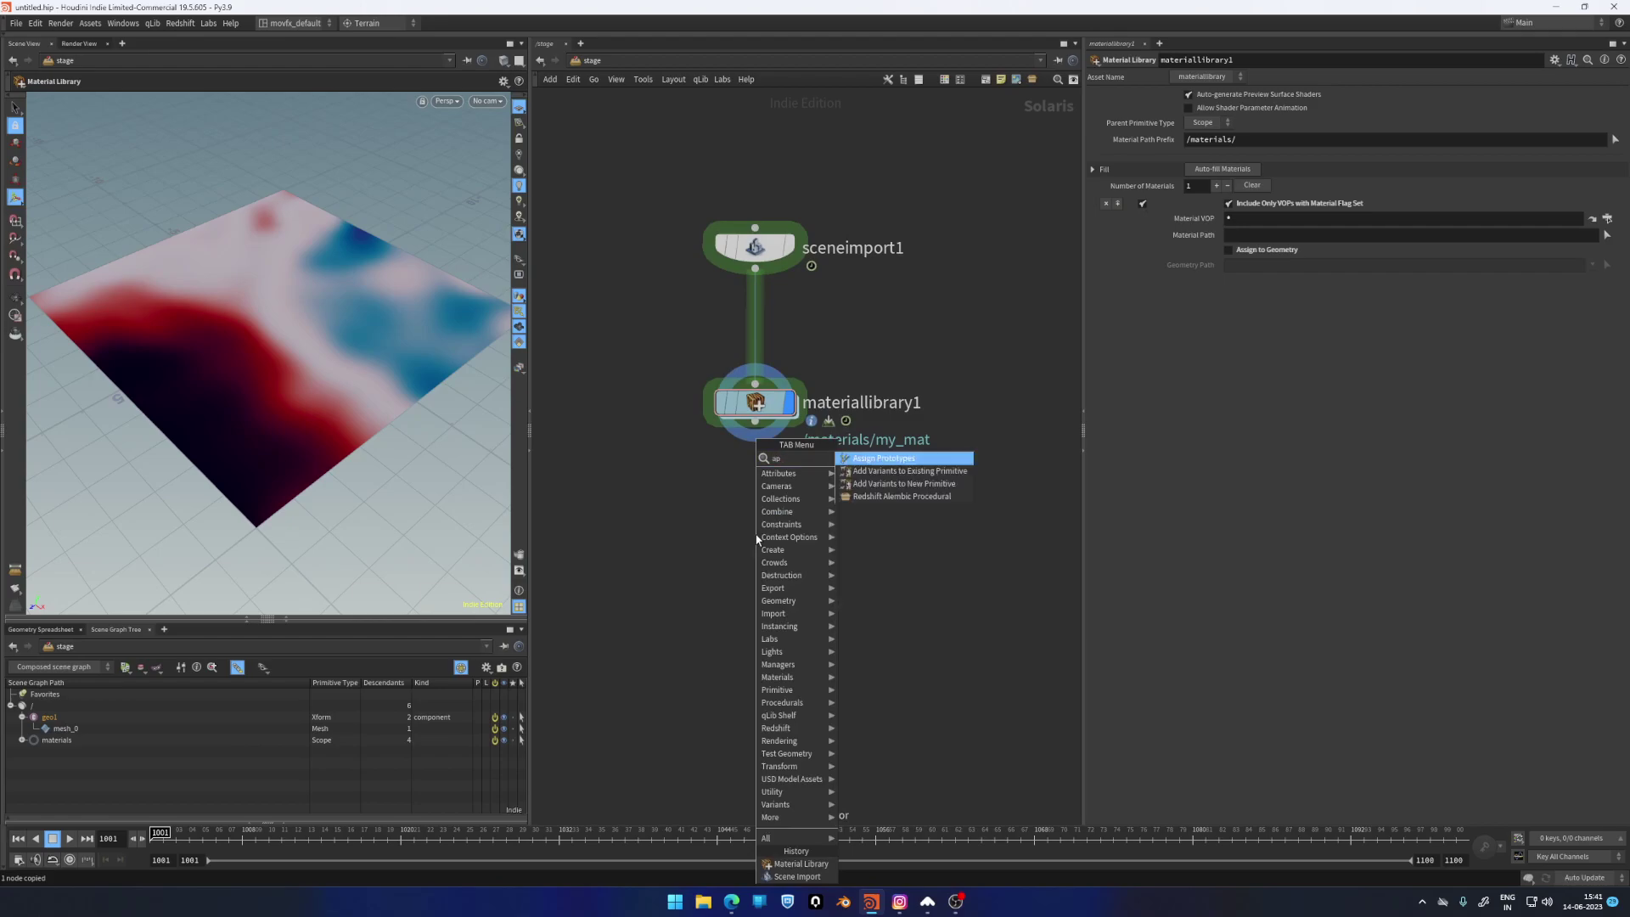
{"action": "type", "text": "pear"}
{"action": "key", "text": "BackSpace"}
{"action": "key", "text": "BackSpace"}
{"action": "type", "text": "ass"}
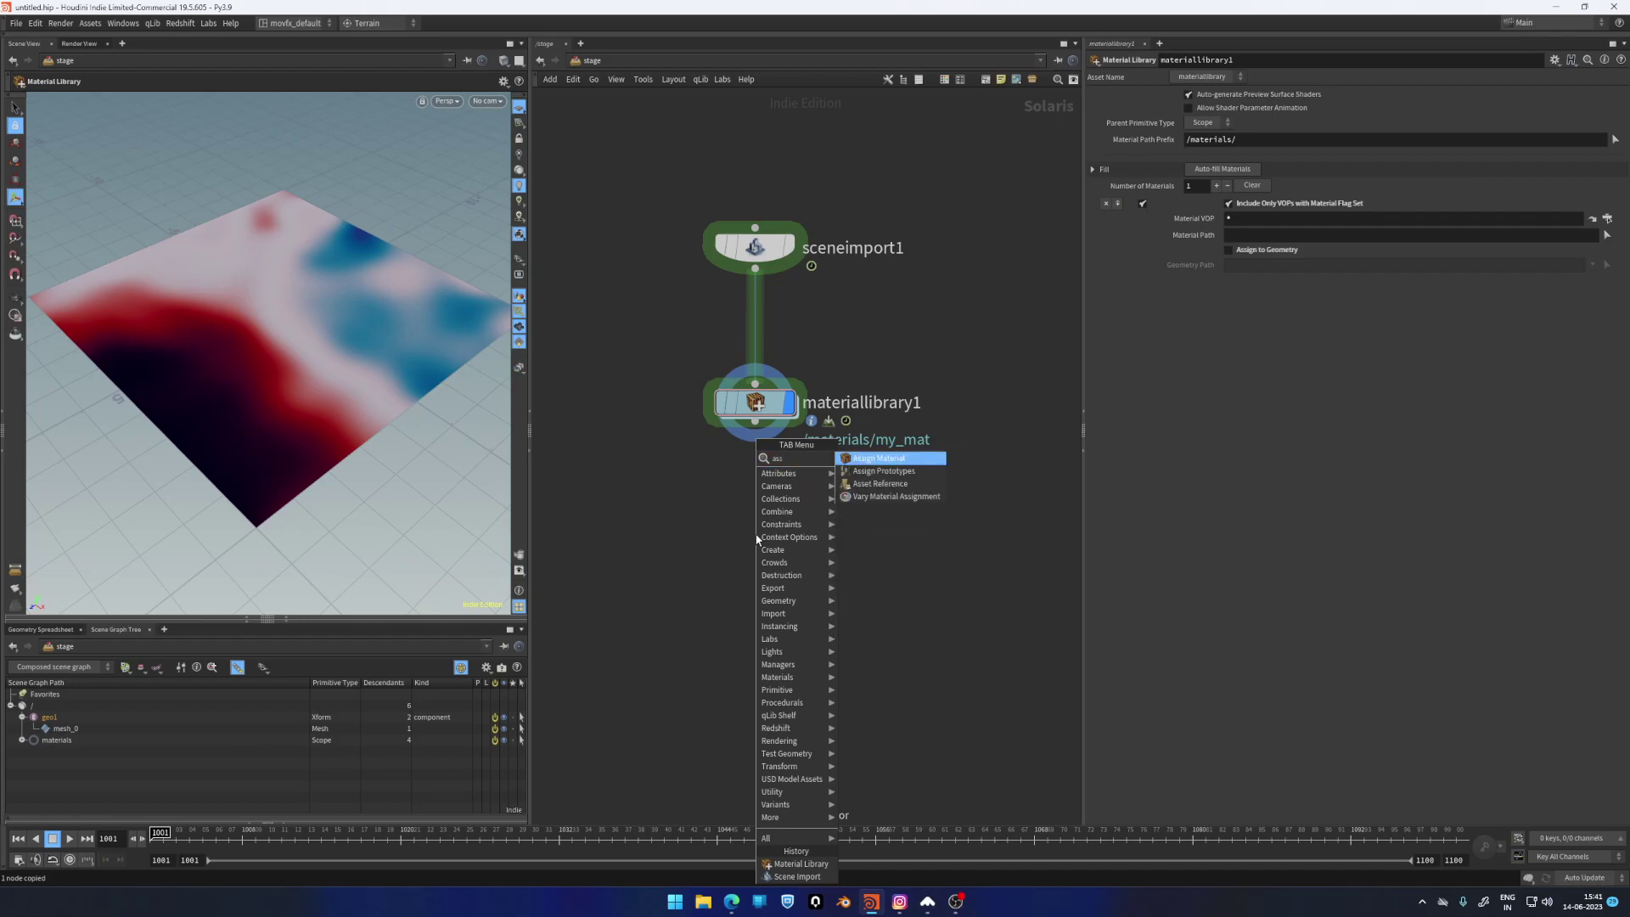
{"action": "key", "text": "Return"}
{"action": "left_click", "coordinate": [756, 538]}
{"action": "left_click_drag", "start_coordinate": [756, 538], "coordinate": [755, 422]}
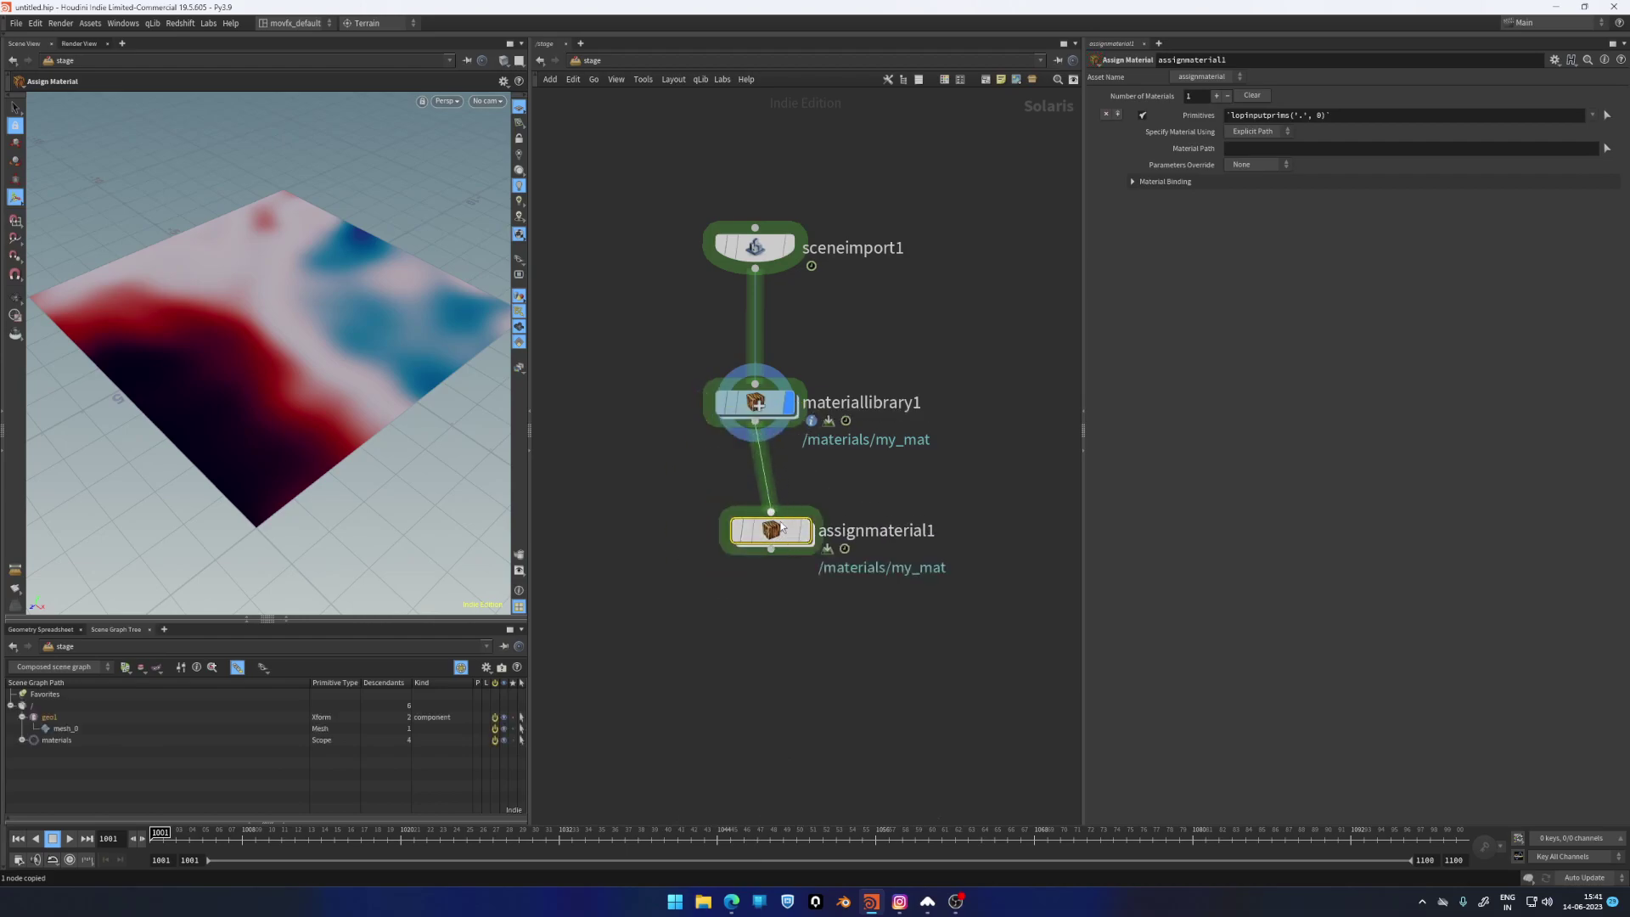
{"action": "left_click_drag", "start_coordinate": [771, 530], "coordinate": [755, 545]}
{"action": "left_click", "coordinate": [788, 546]}
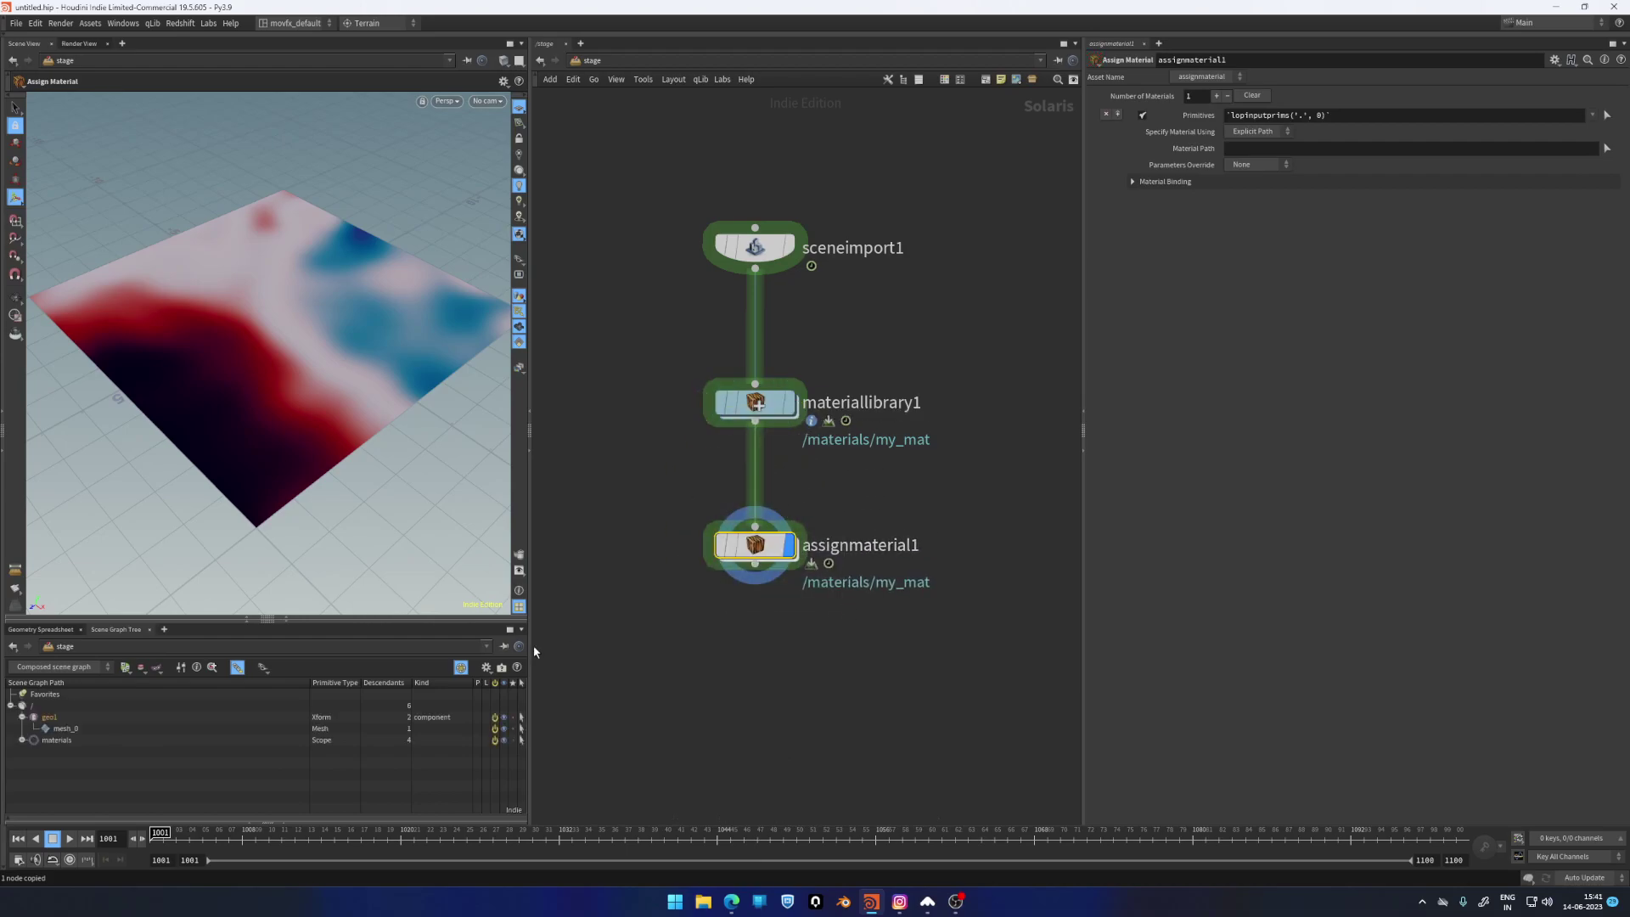
In the Assign Material node, set Primitives to /geo1 and Material Path to /materials/my_mat from the scene graph
{"action": "left_click", "coordinate": [50, 717]}
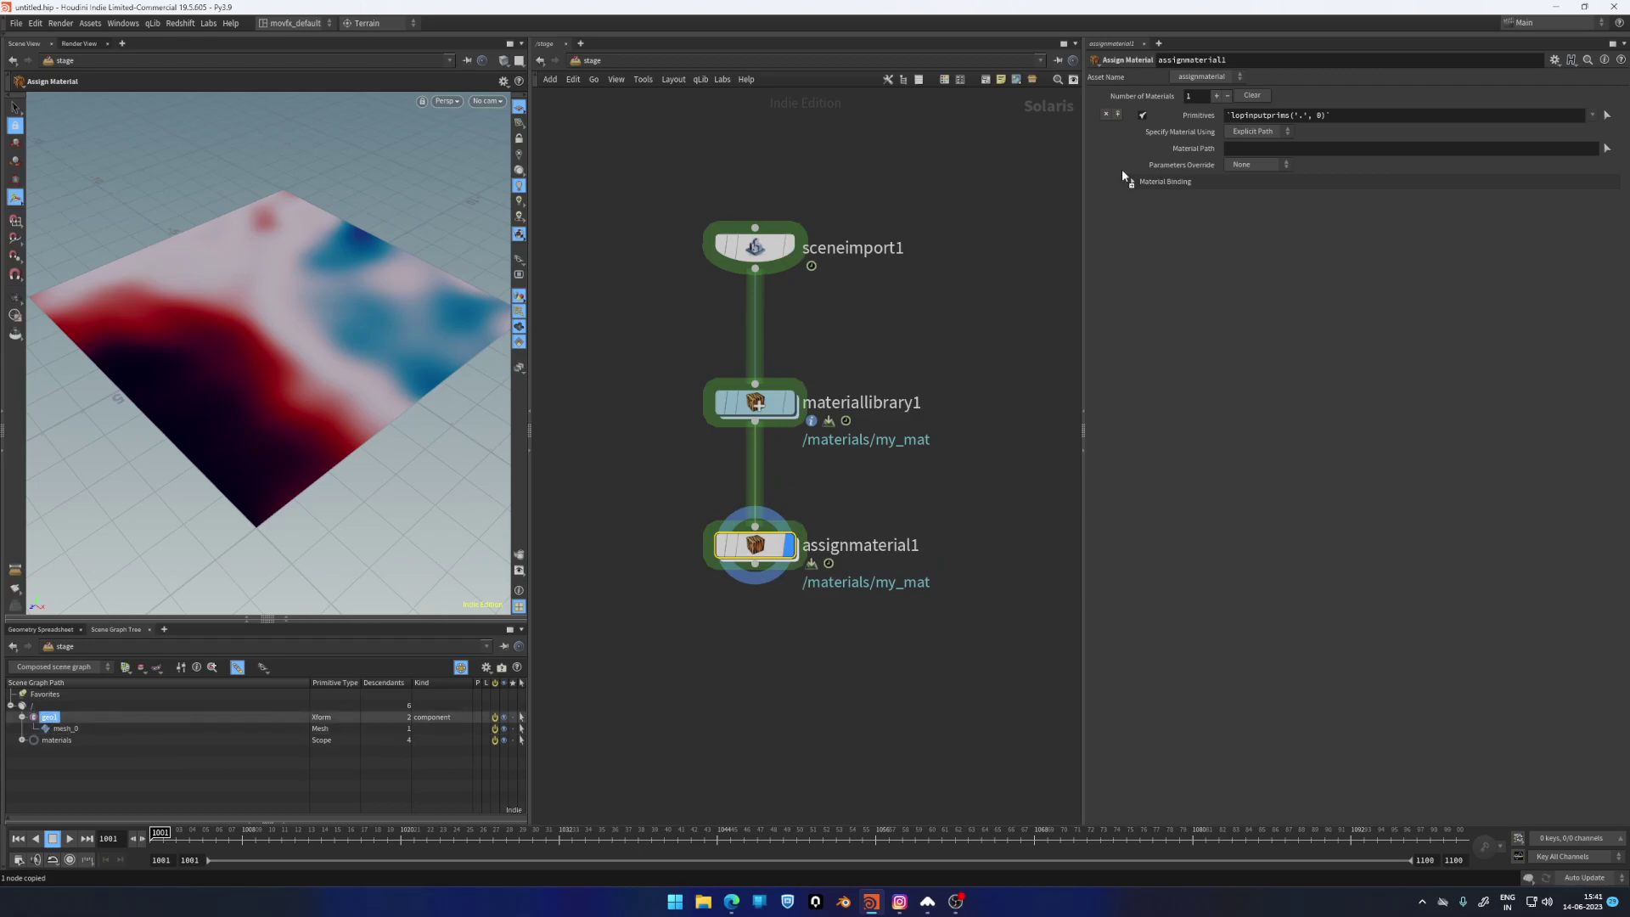
{"action": "left_click_drag", "start_coordinate": [1122, 174], "coordinate": [1261, 119]}
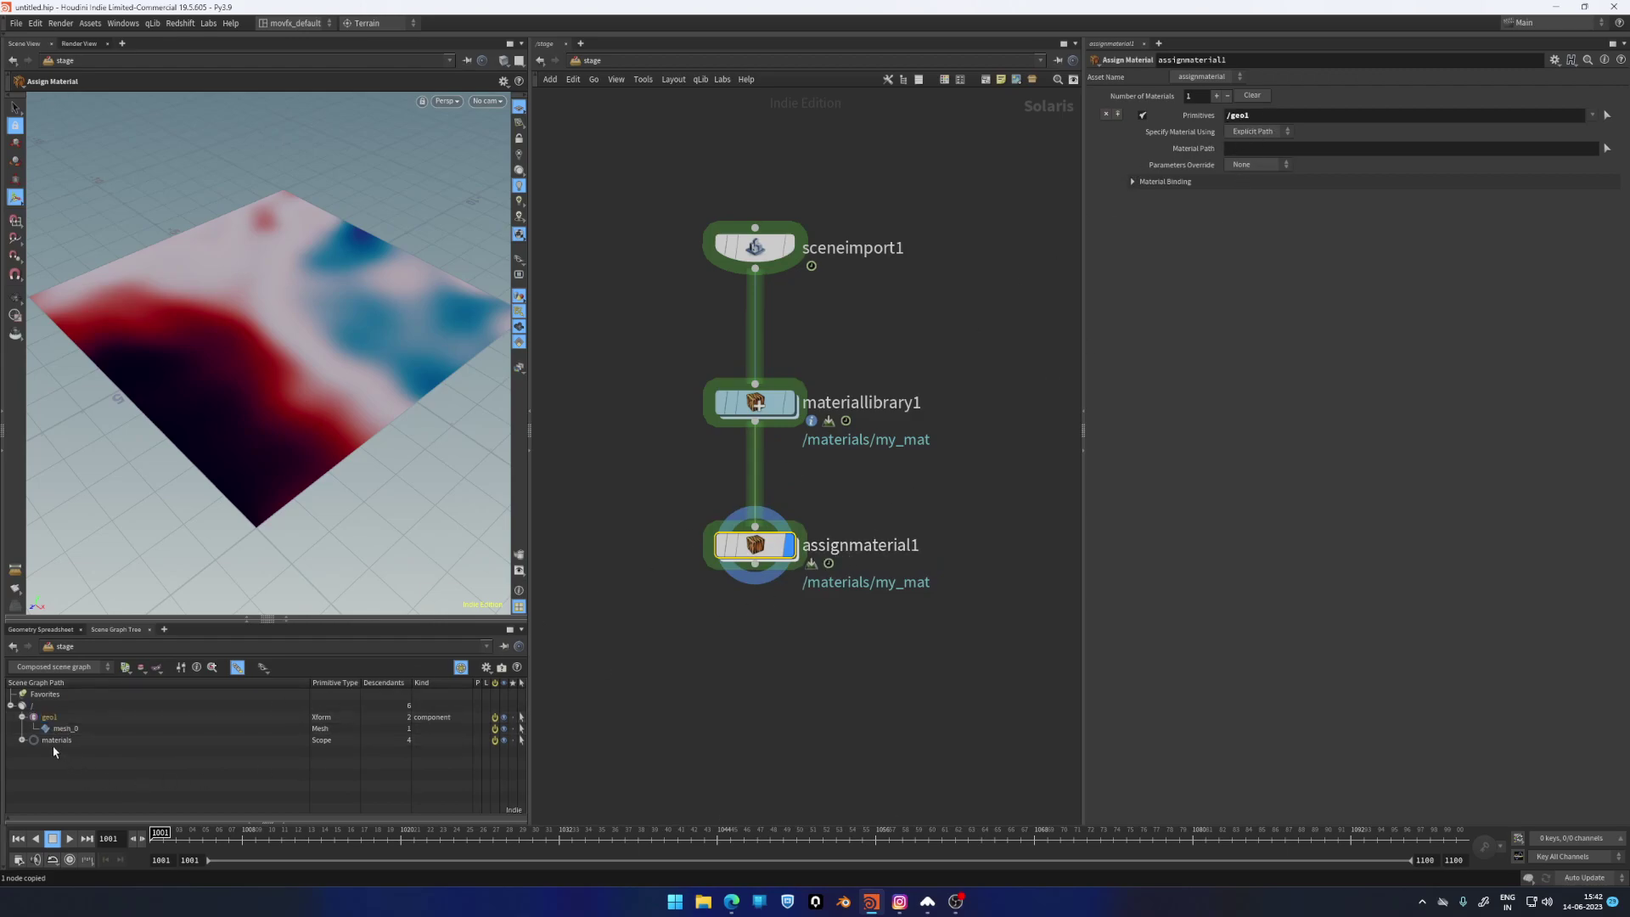
{"action": "left_click", "coordinate": [22, 739]}
{"action": "left_click_drag", "start_coordinate": [66, 752], "coordinate": [1292, 146]}
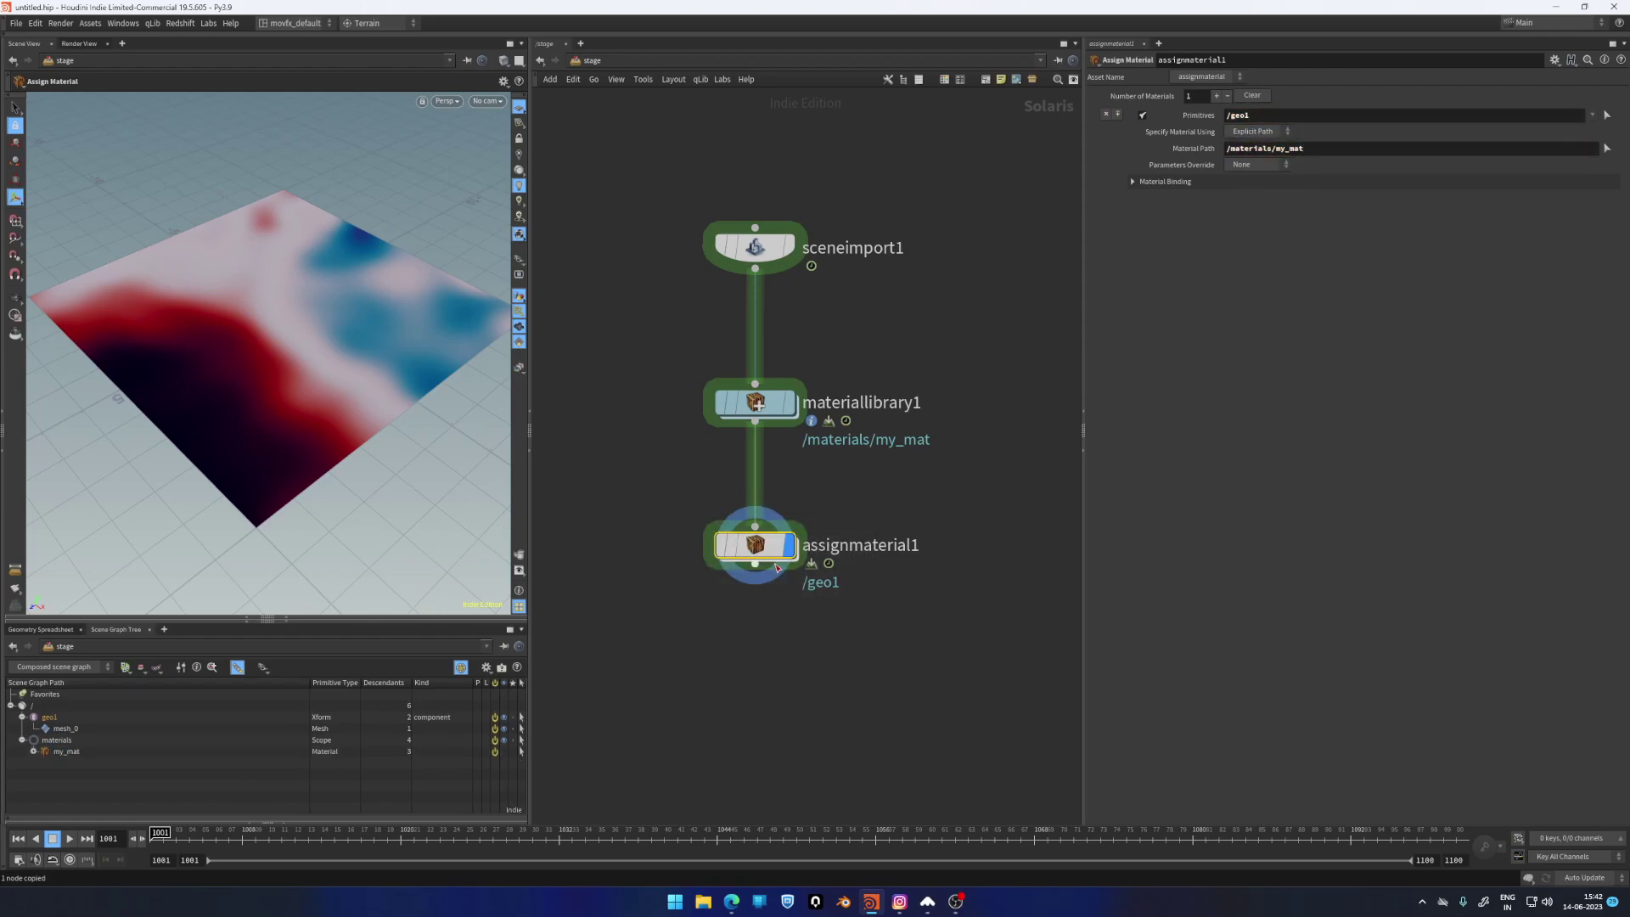
Switch the viewport renderer to Redshift and view the rendered grid from a slightly different, more distant angle
{"action": "left_click", "coordinate": [447, 102]}
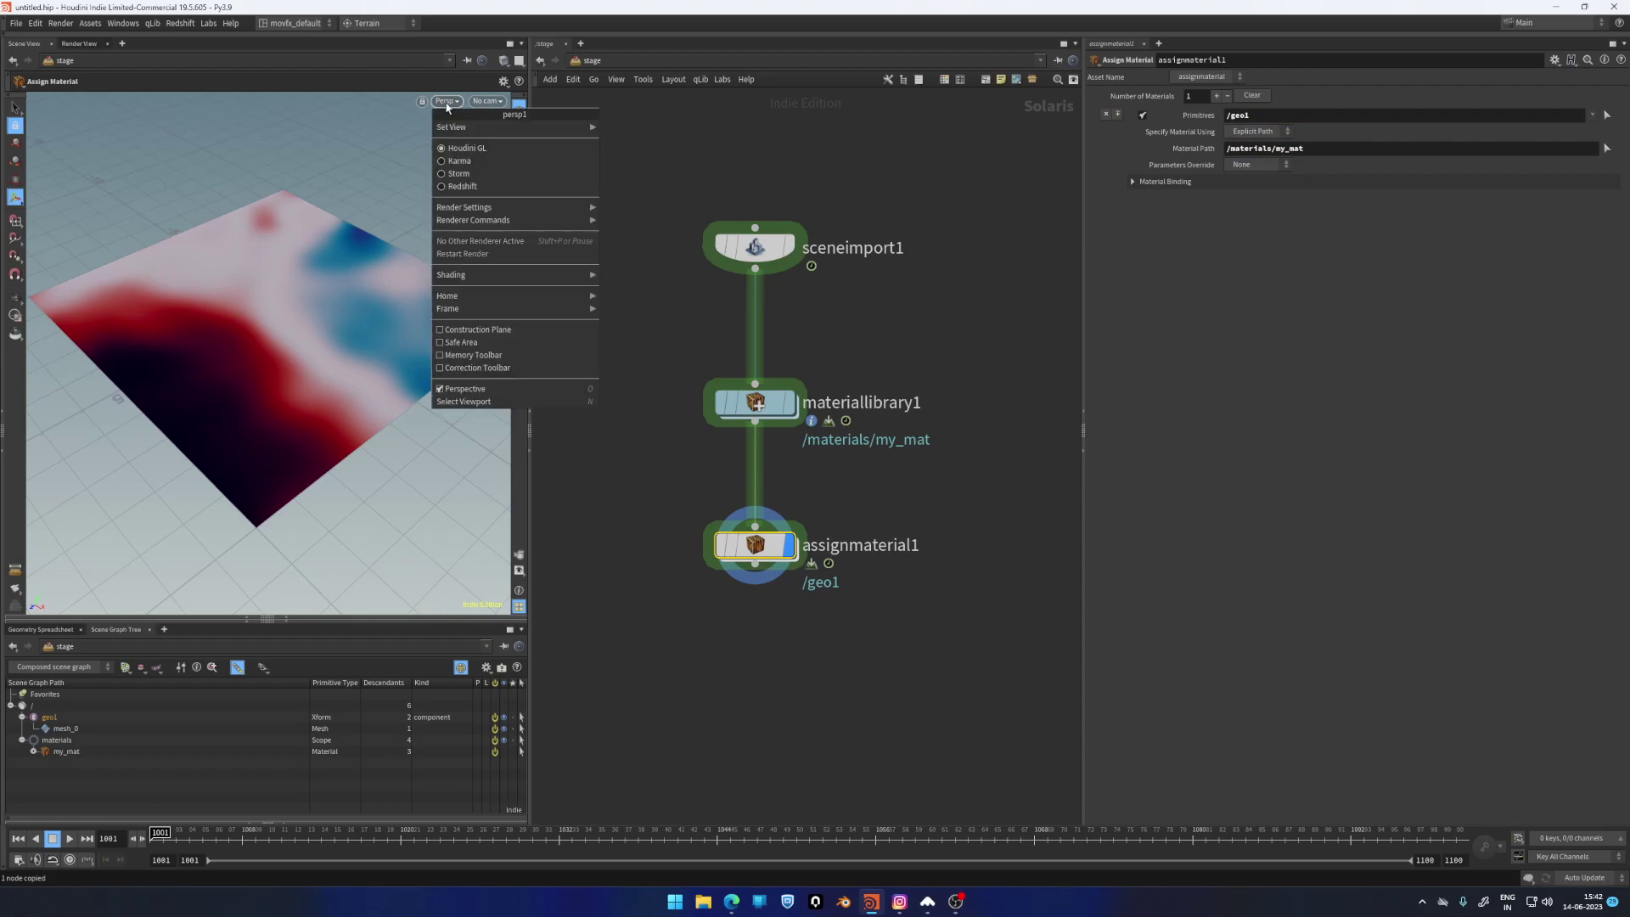
{"action": "left_click", "coordinate": [477, 188]}
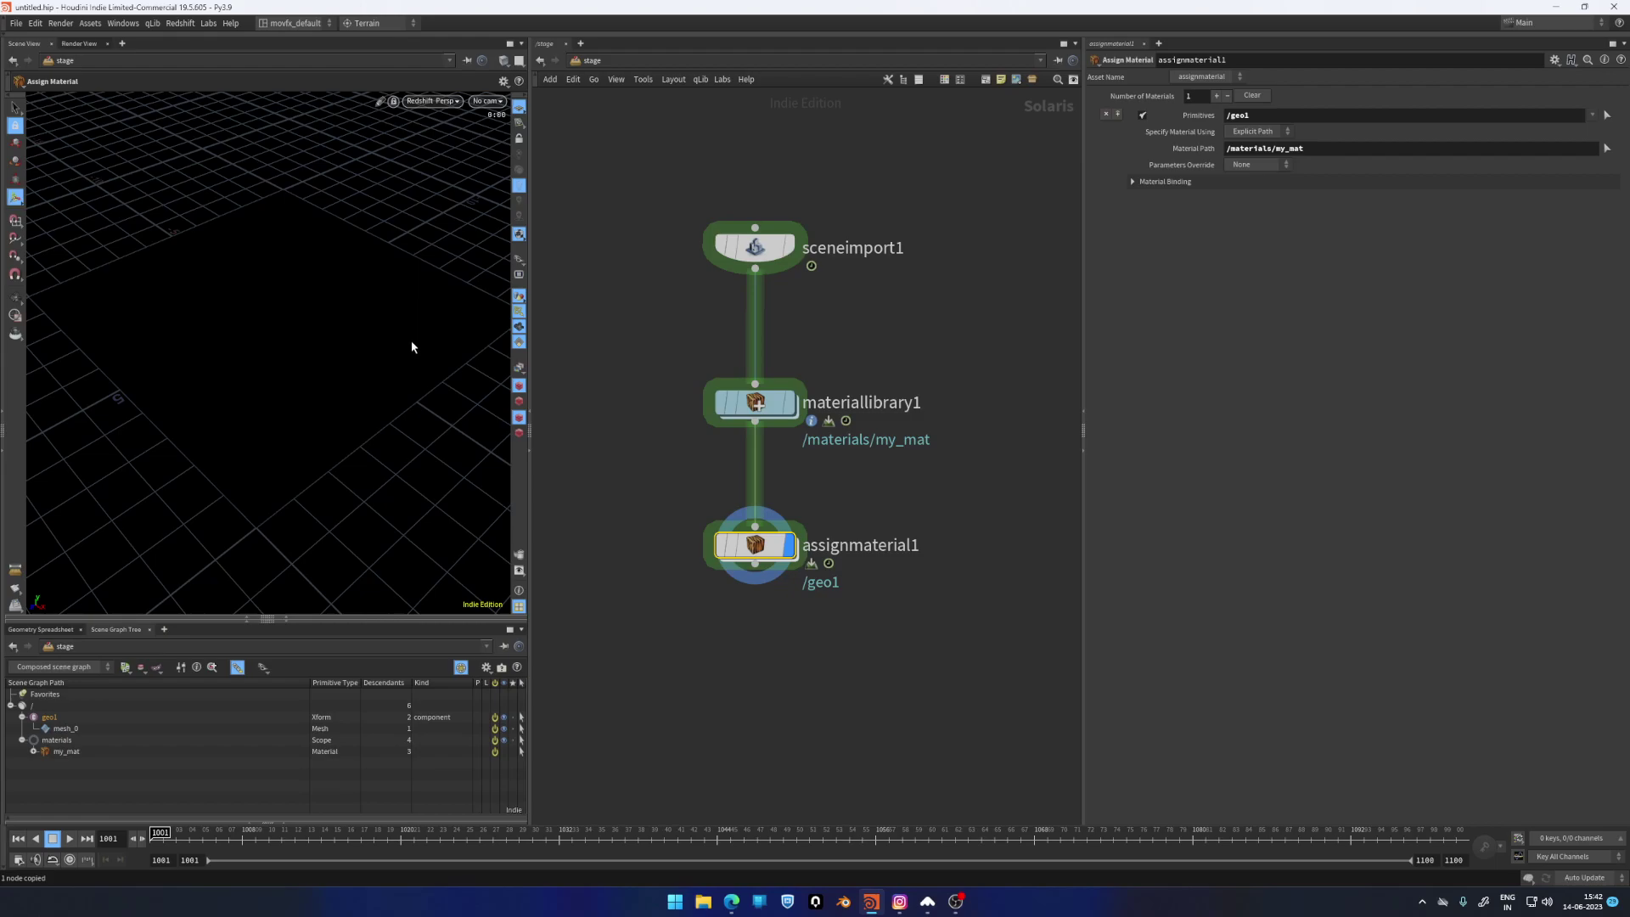
{"action": "key", "text": "Escape"}
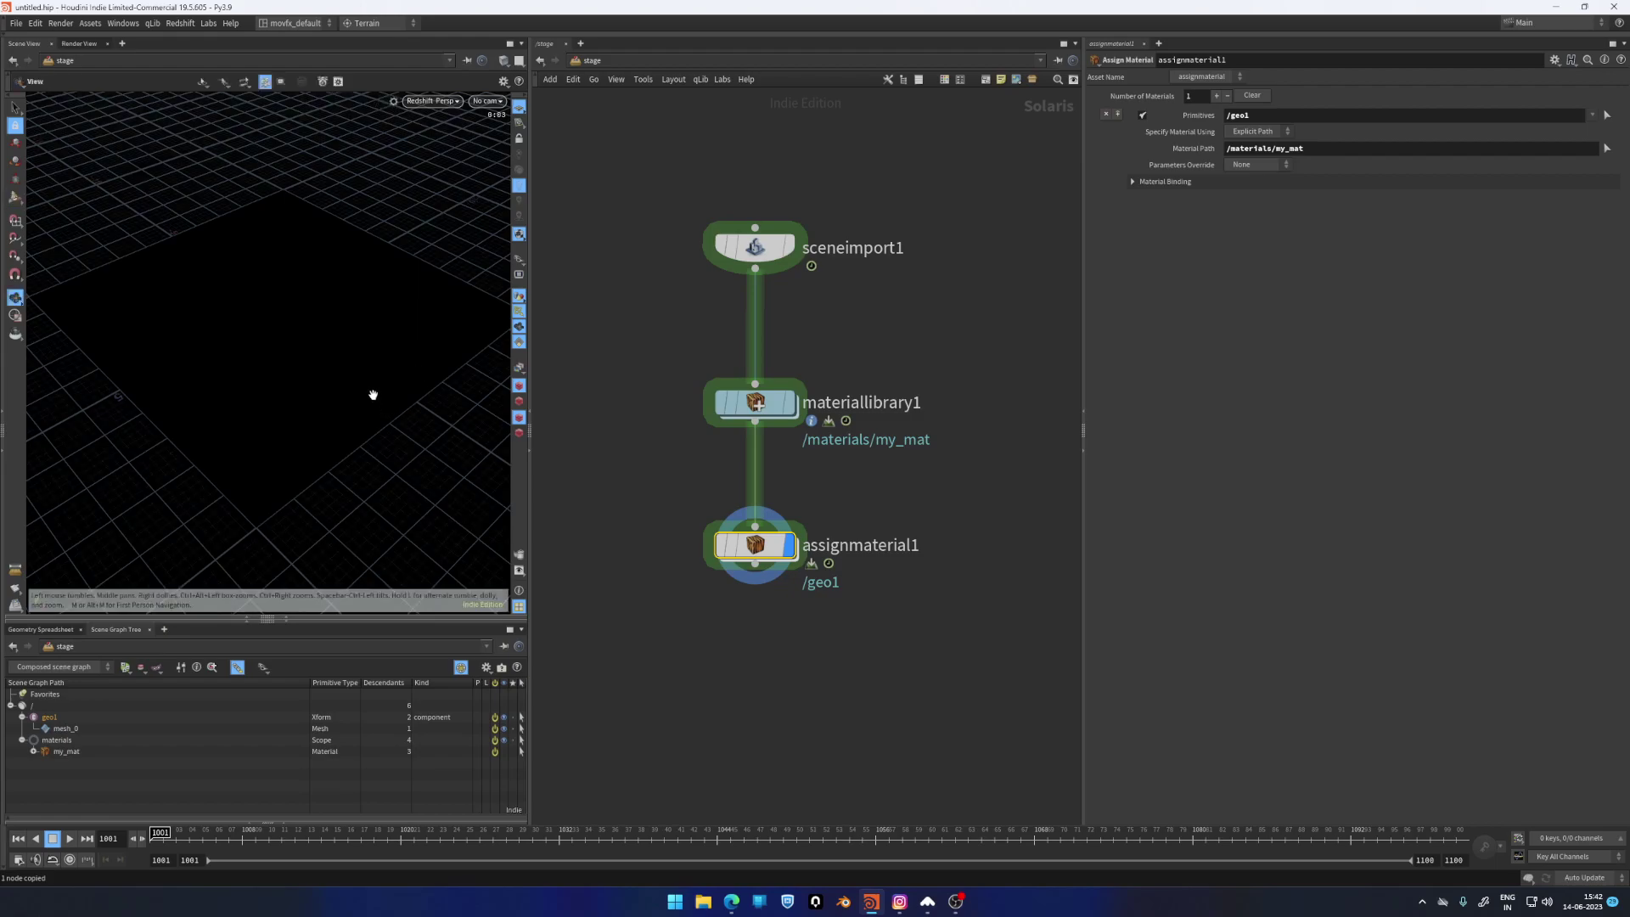
{"action": "left_click_drag", "start_coordinate": [360, 394], "coordinate": [379, 327], "text": "alt"}
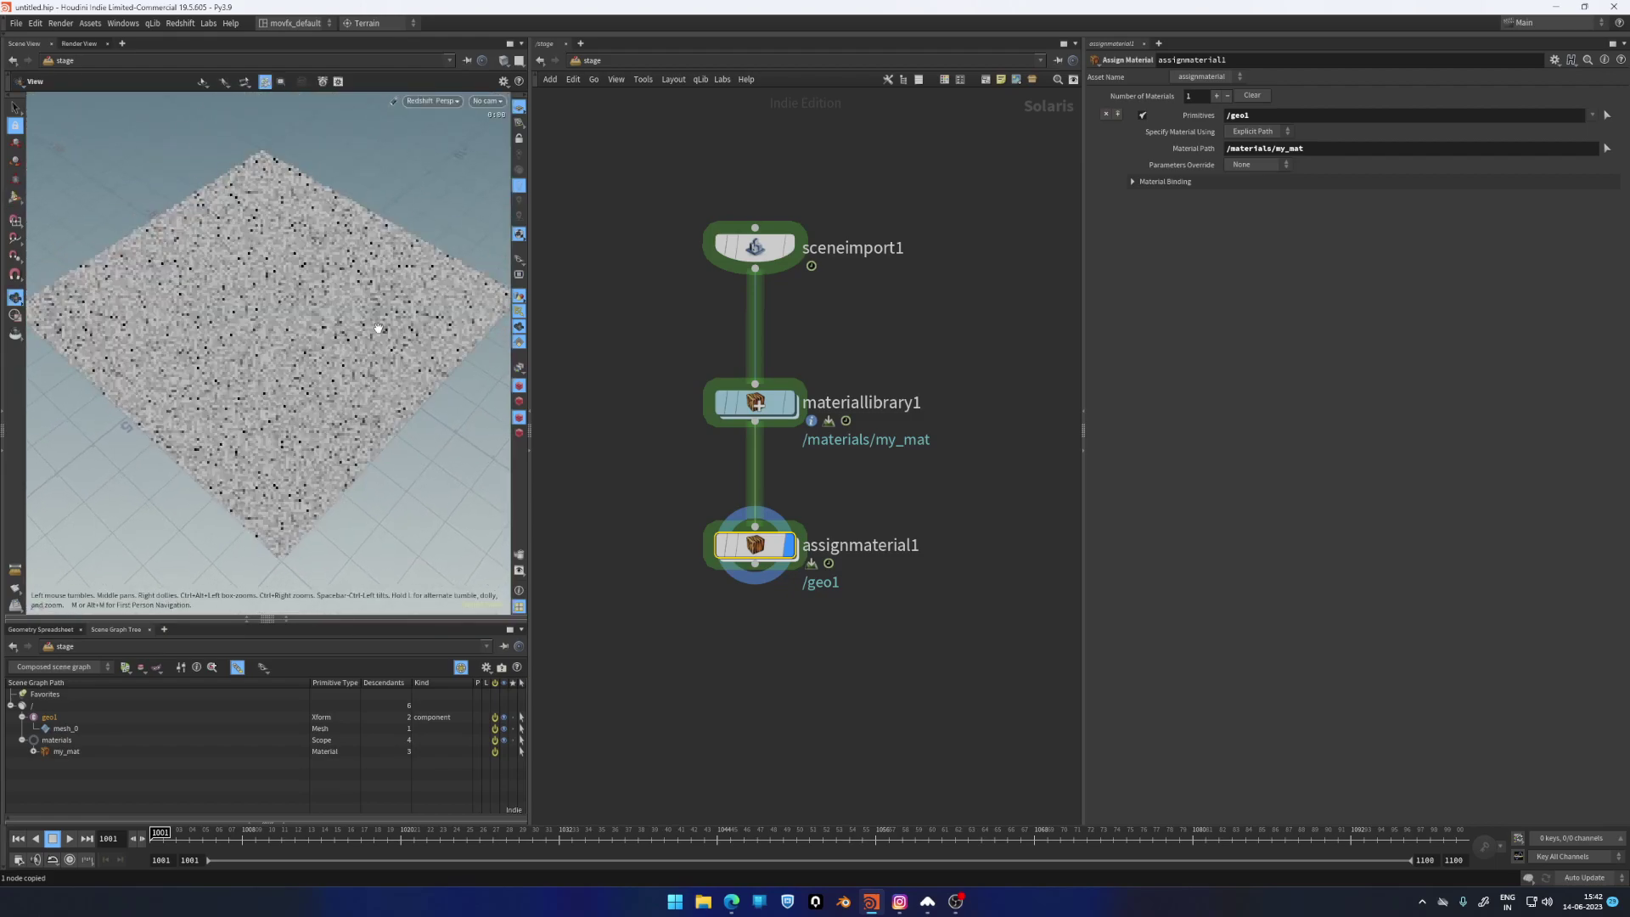
{"action": "scroll", "coordinate": [379, 328], "scroll_direction": "down", "scroll_amount": 3}
Open the my_mat shader network inside materiallibrary1 and lower StandardMaterial1's base weight to about 0.341
{"action": "left_click", "coordinate": [756, 402]}
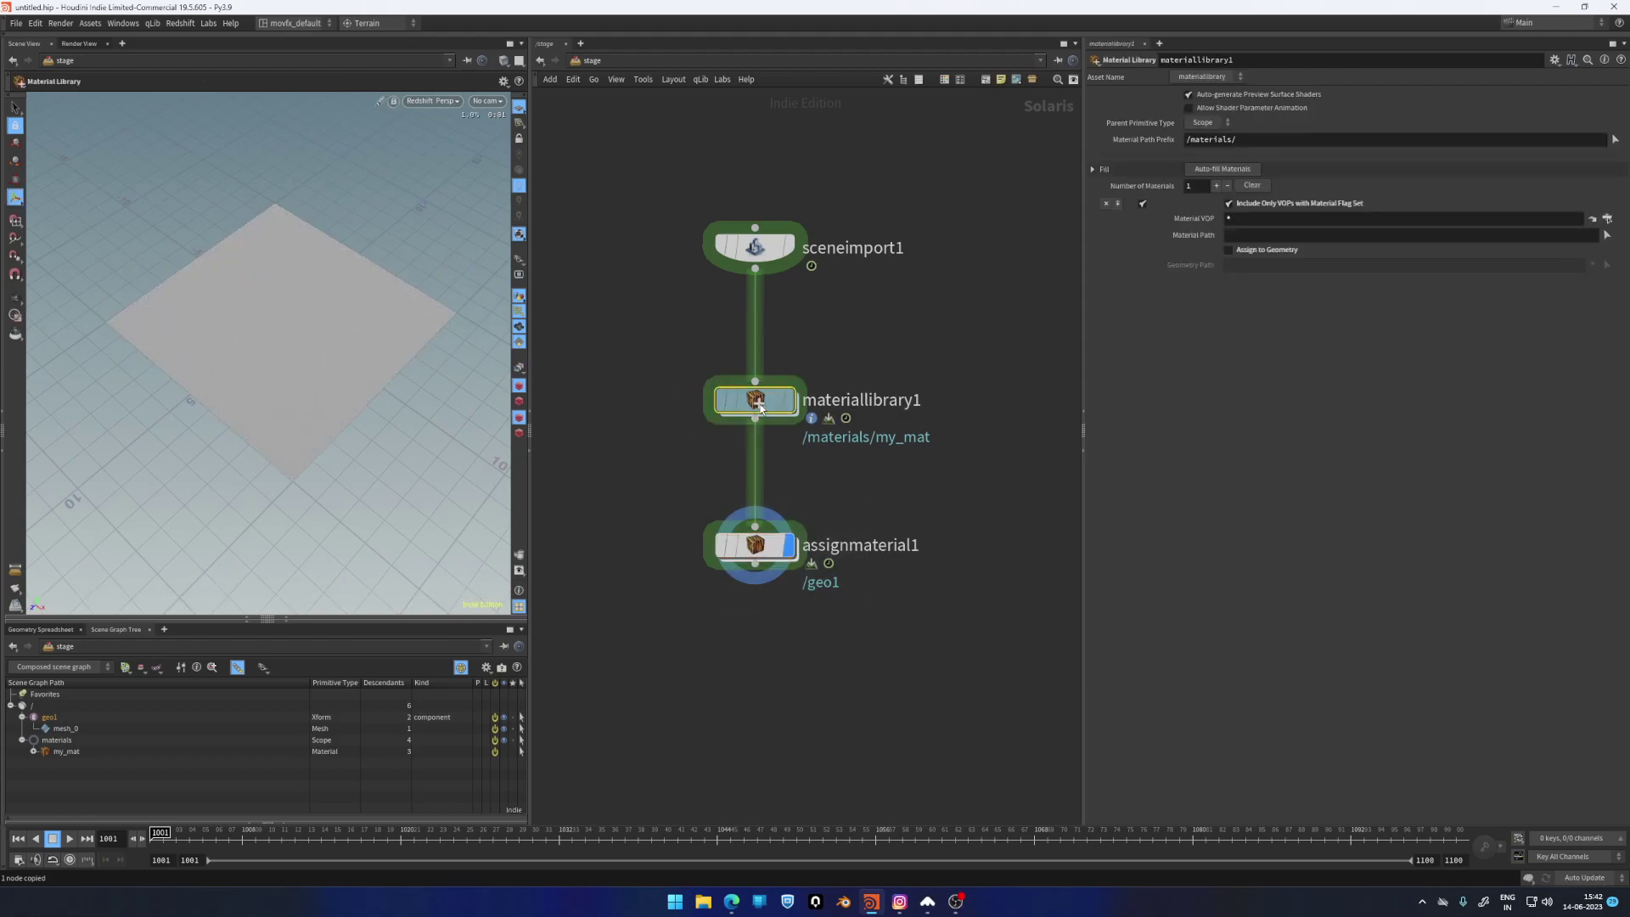
{"action": "double_click", "coordinate": [756, 403]}
{"action": "double_click", "coordinate": [764, 458]}
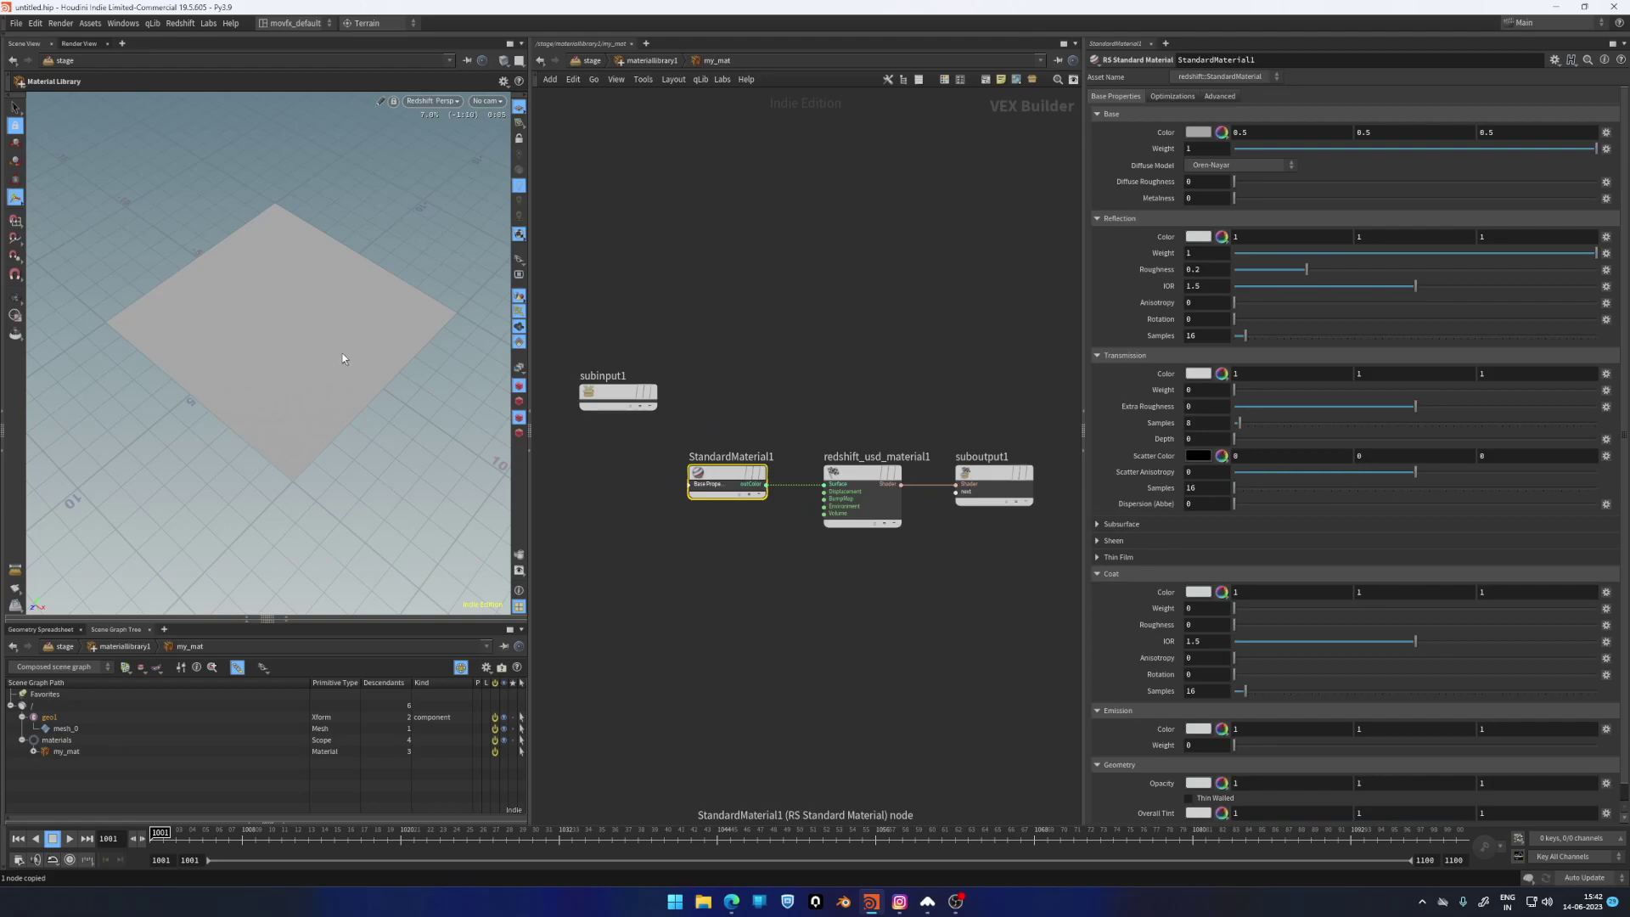
{"action": "left_click_drag", "start_coordinate": [1274, 148], "coordinate": [1598, 140]}
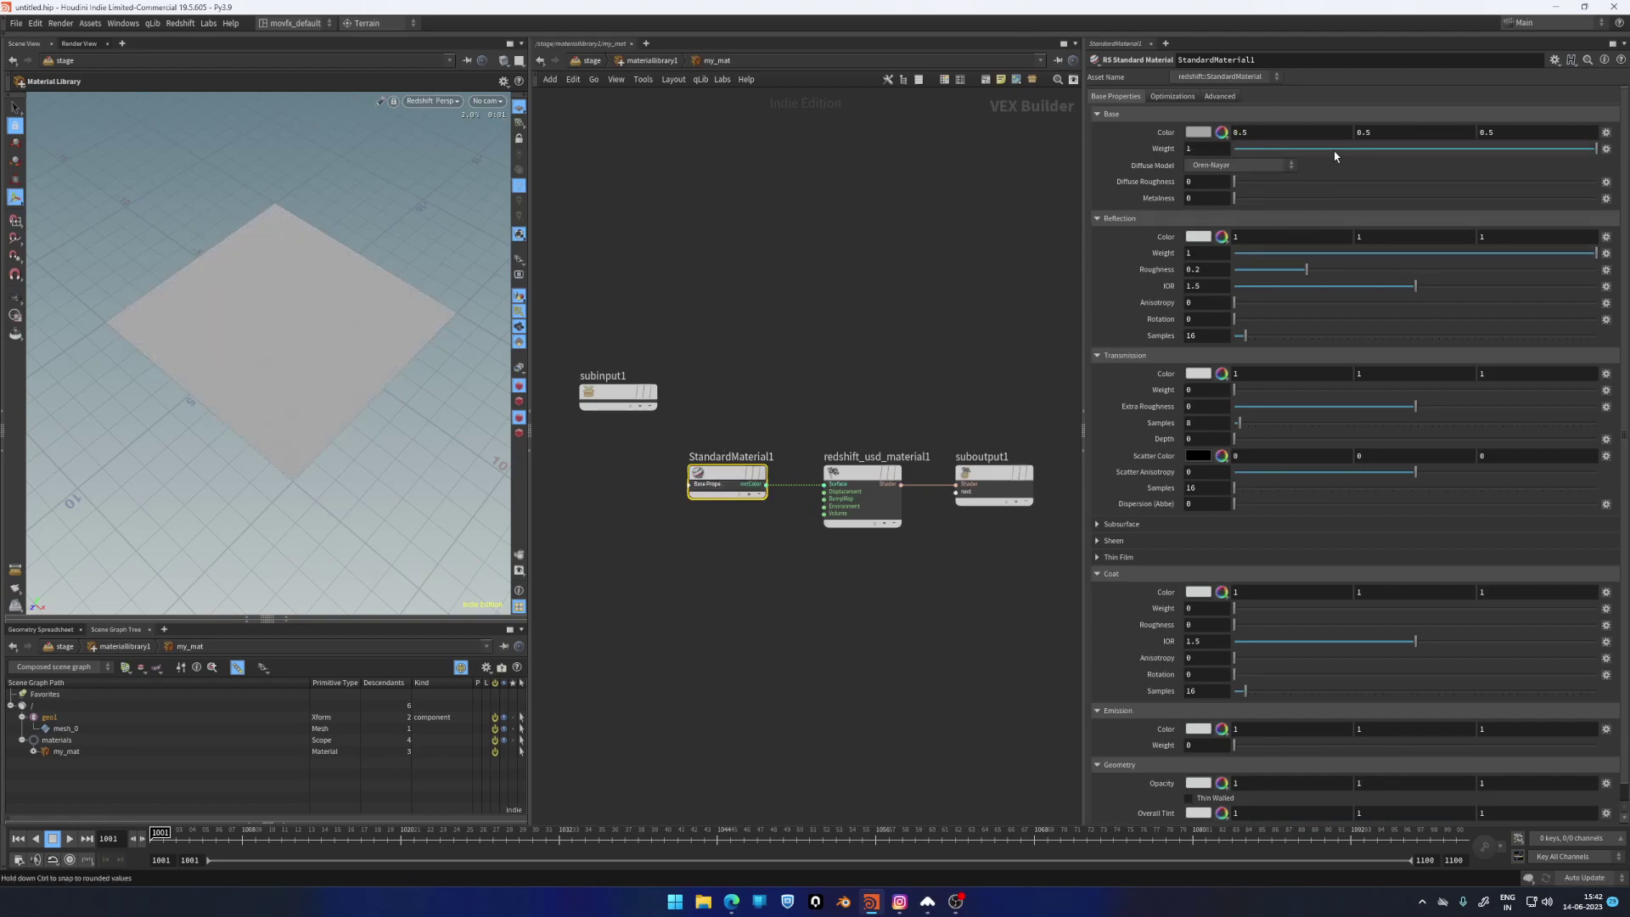
{"action": "left_click_drag", "start_coordinate": [1335, 153], "coordinate": [1358, 152]}
Move subinput1 up out of the way and add an RS Color User Data node before StandardMaterial1
{"action": "middle_click_drag", "start_coordinate": [654, 551], "coordinate": [720, 533]}
{"action": "left_click_drag", "start_coordinate": [685, 377], "coordinate": [682, 287]}
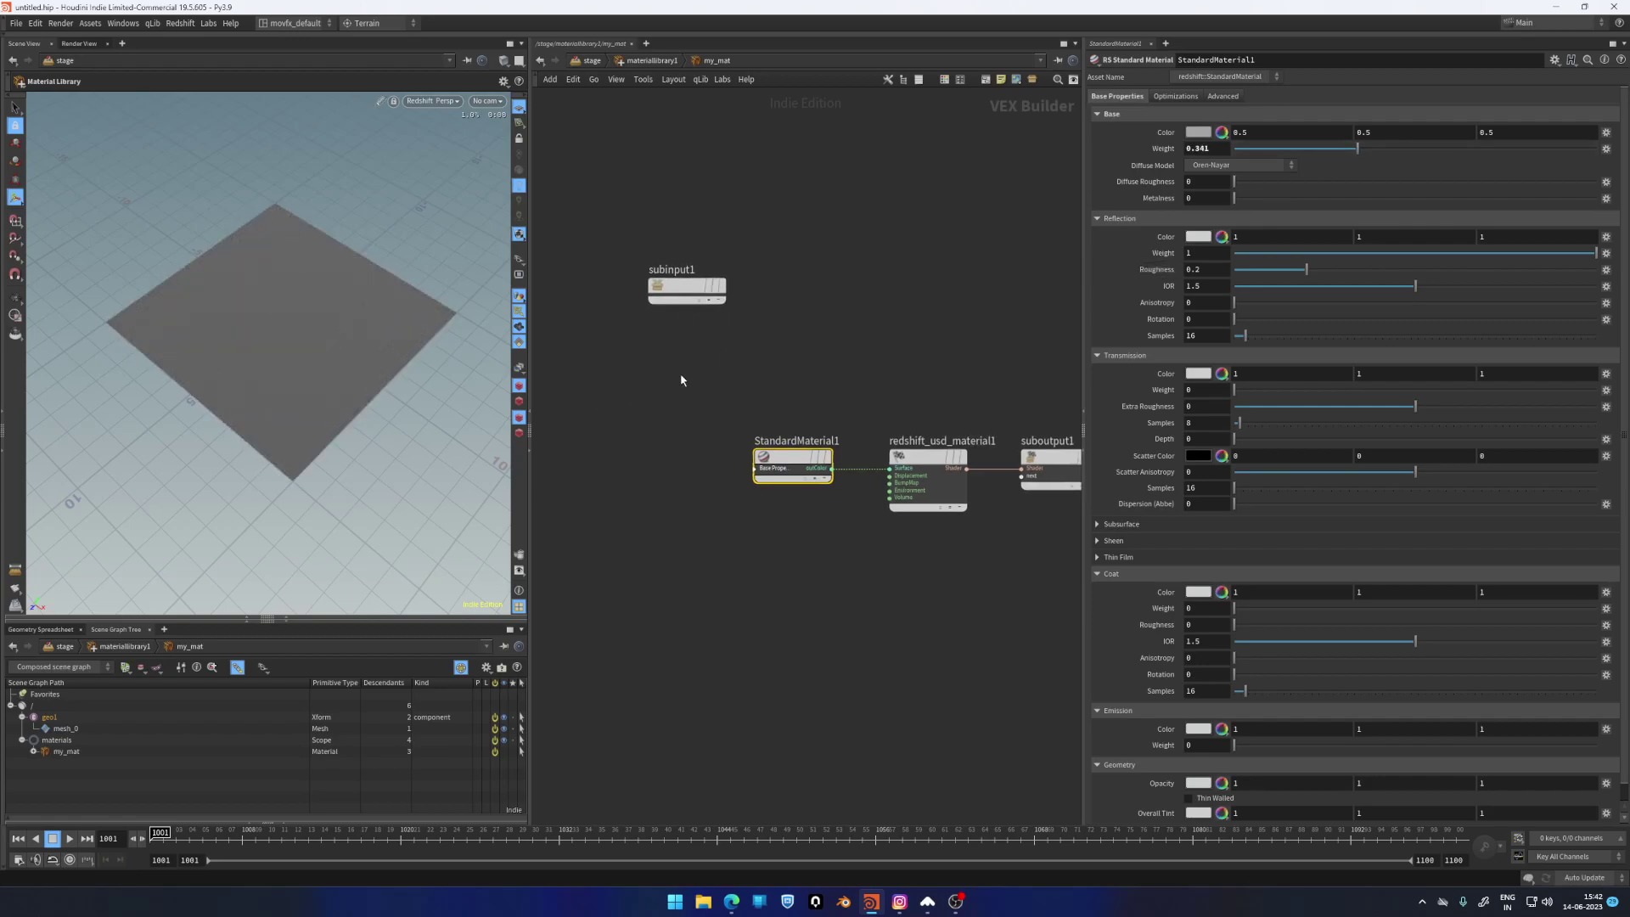
{"action": "scroll", "coordinate": [662, 453], "scroll_direction": "up", "scroll_amount": 2}
{"action": "key", "text": "Tab"}
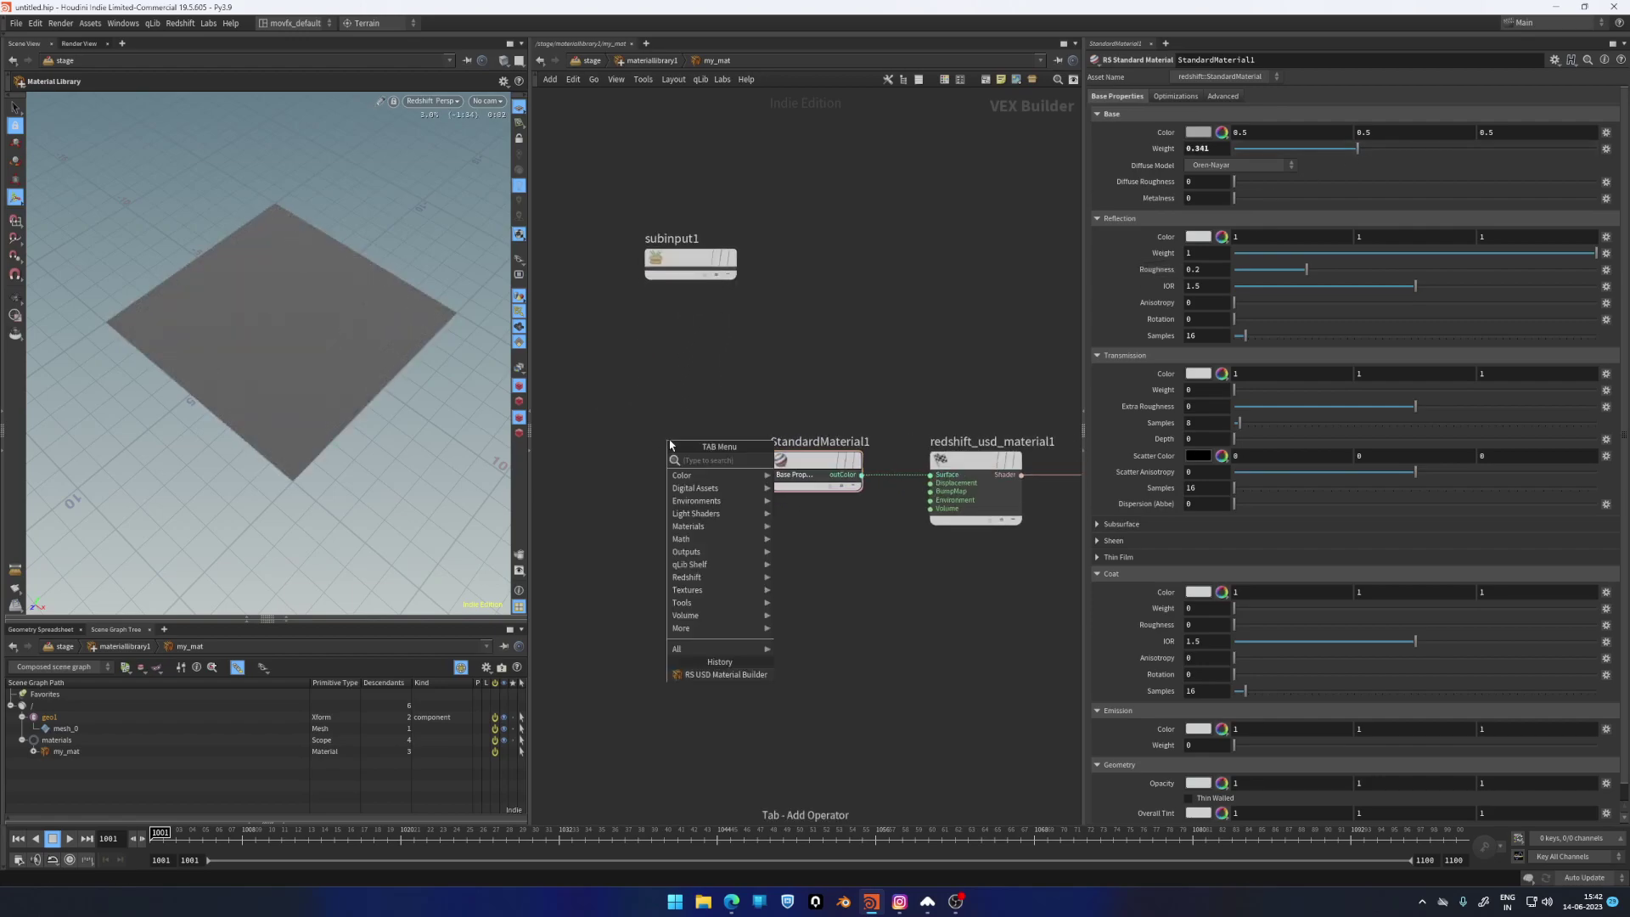
{"action": "type", "text": "use"}
{"action": "key", "text": "Return"}
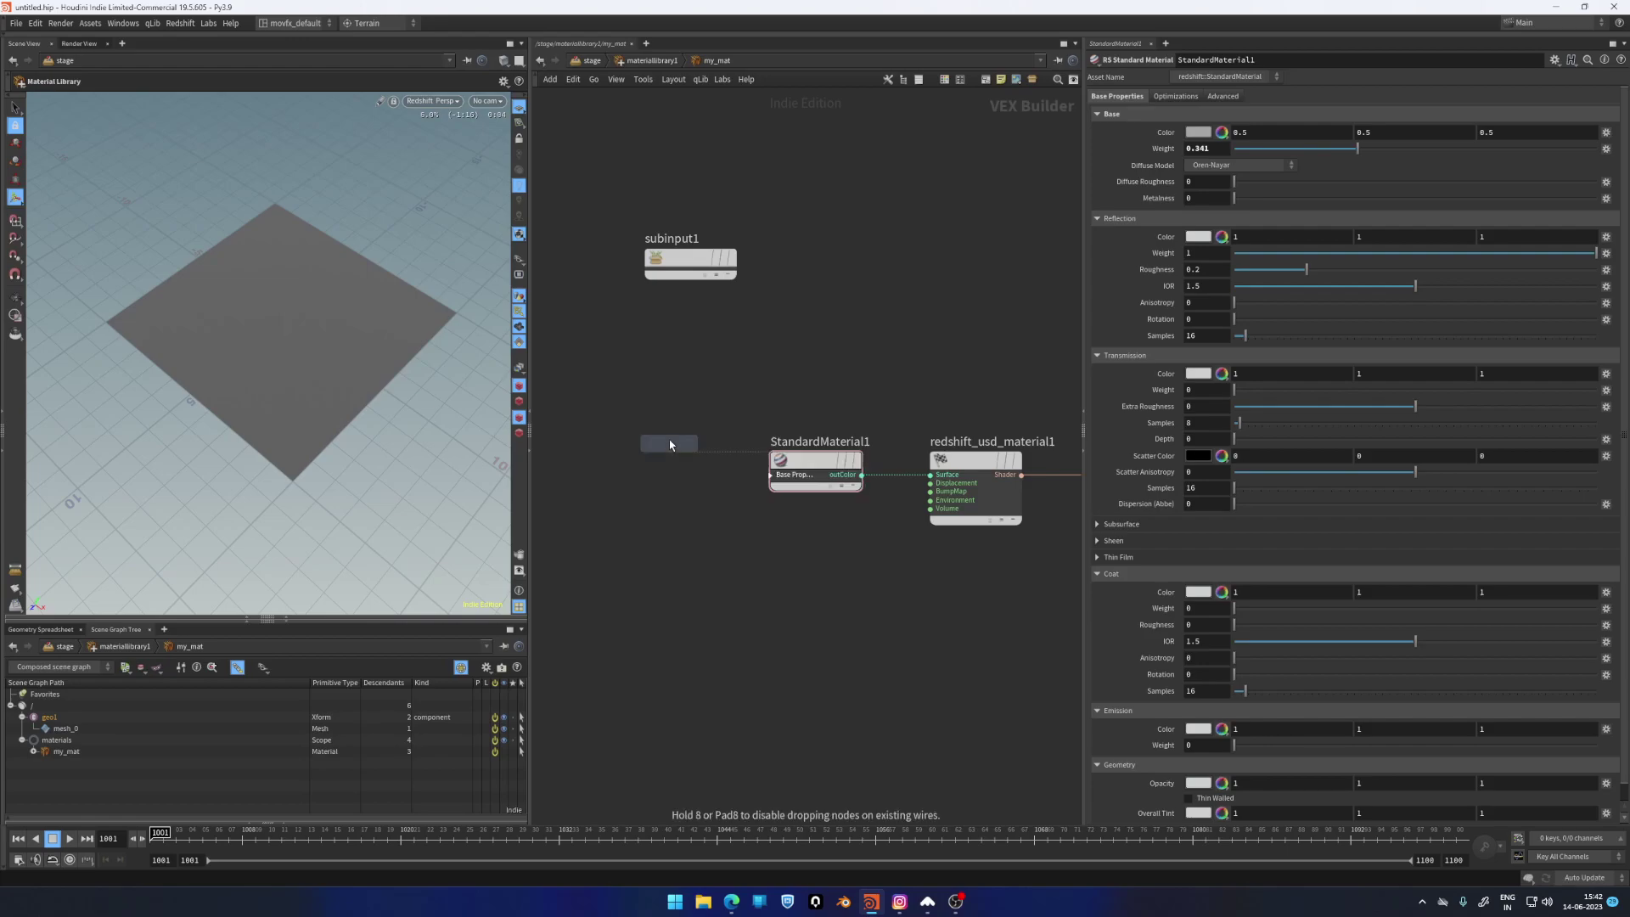
{"action": "left_click", "coordinate": [671, 445]}
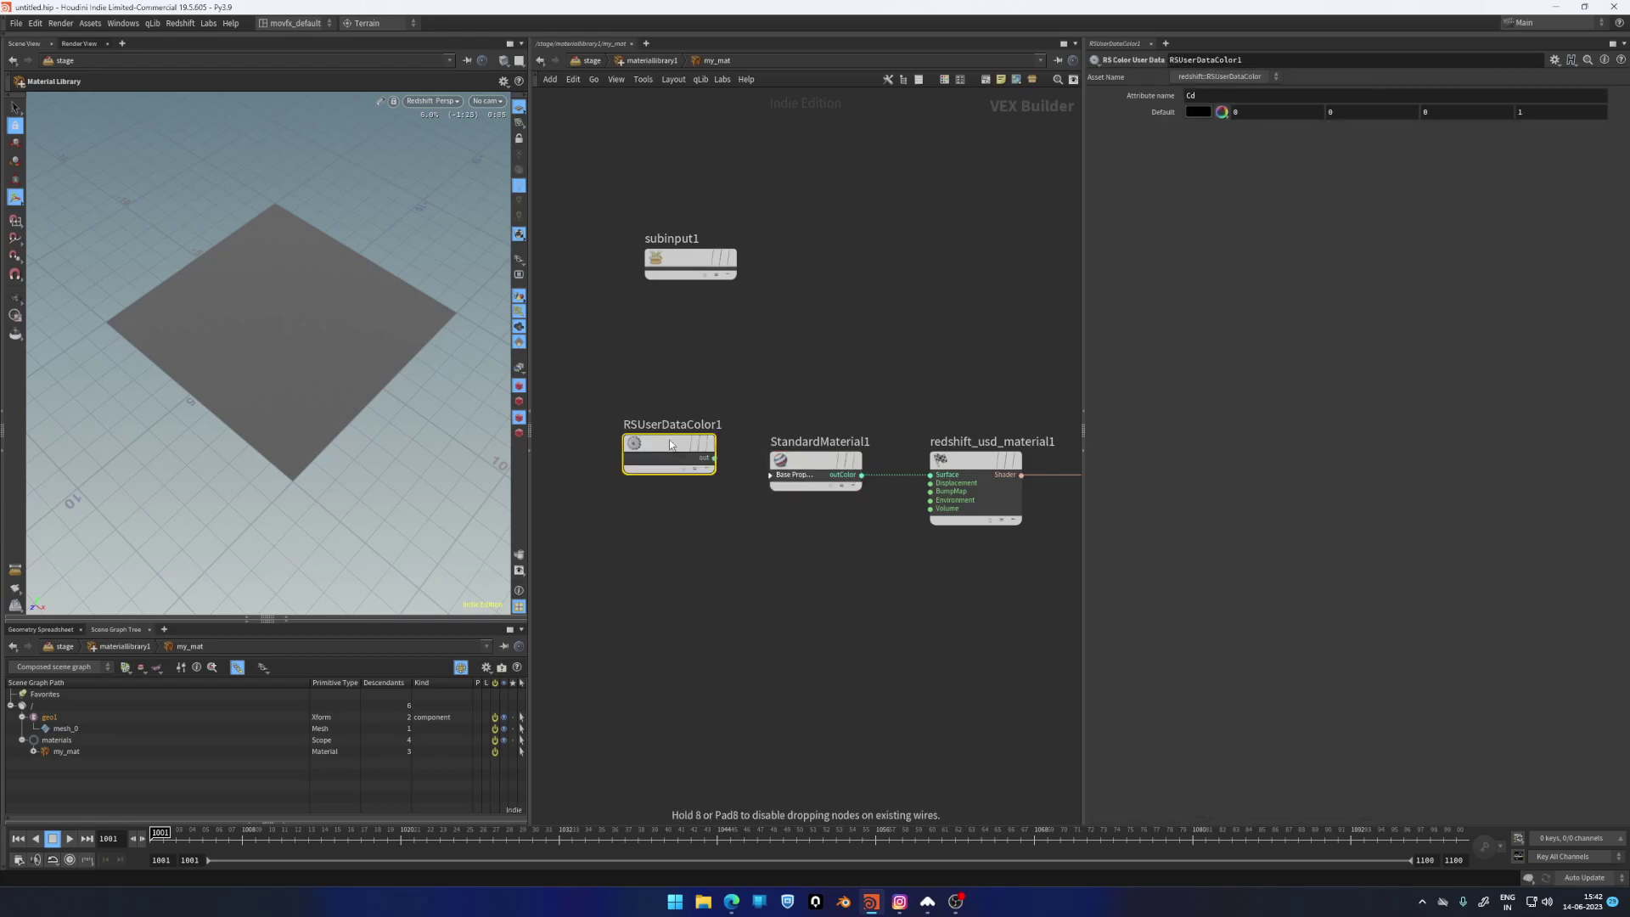
Wire the RSUserDataColor1 output into StandardMaterial1's base color input and align the two nodes
{"action": "left_click", "coordinate": [1201, 96]}
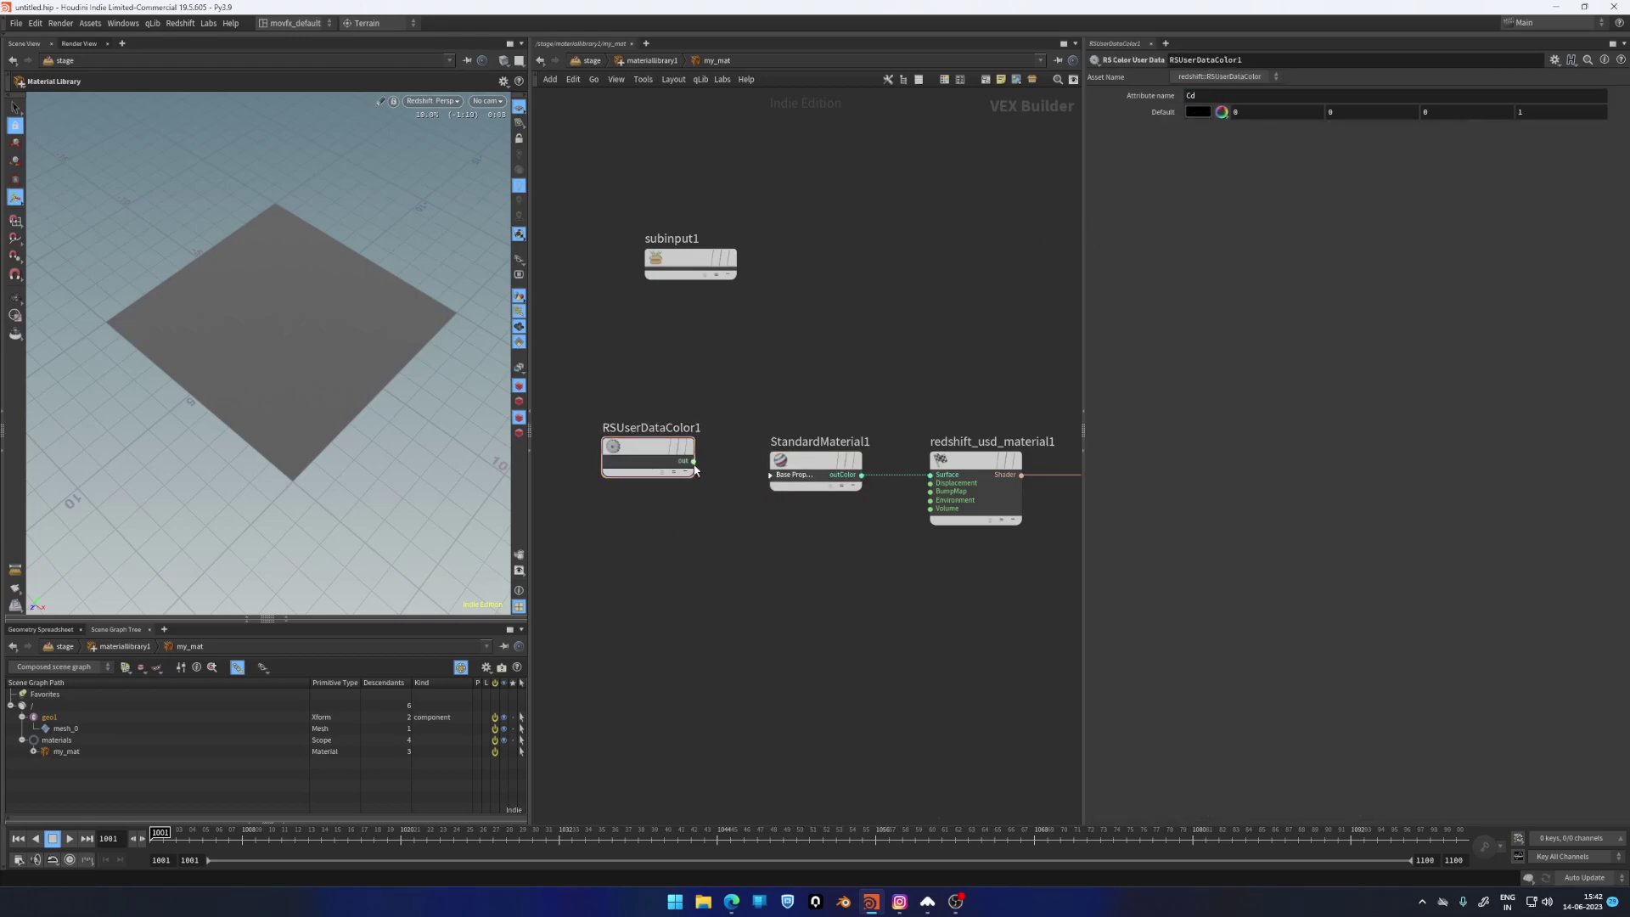
{"action": "left_click", "coordinate": [694, 461]}
{"action": "left_click", "coordinate": [815, 465]}
{"action": "left_click", "coordinate": [824, 82]}
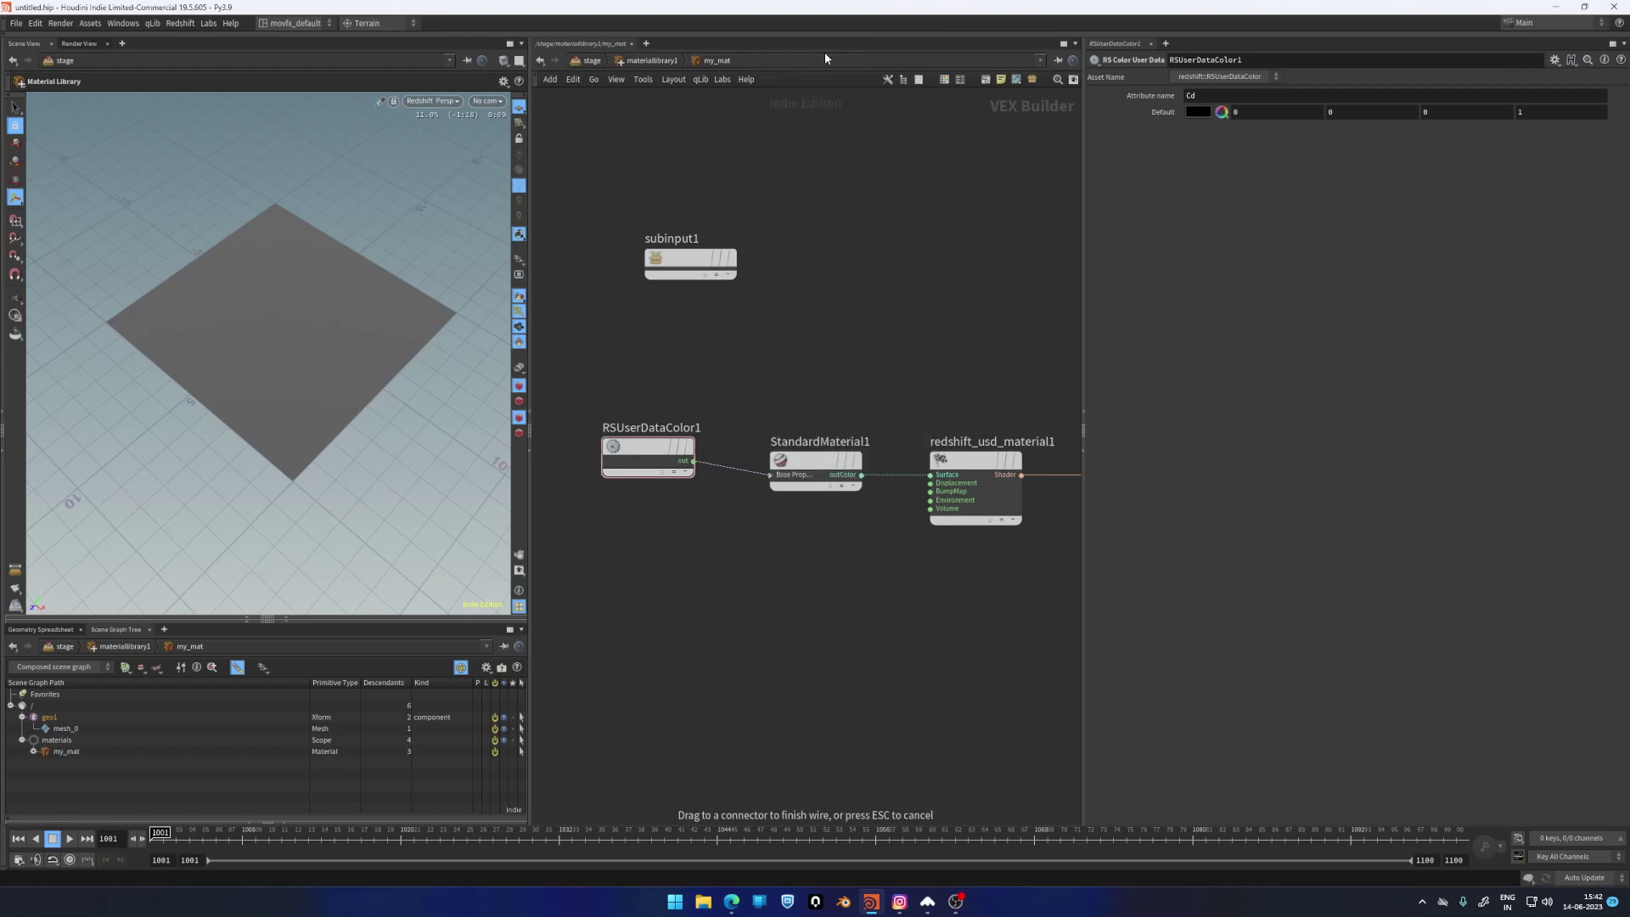
{"action": "left_click_drag", "start_coordinate": [650, 436], "coordinate": [652, 466]}
{"action": "middle_click_drag", "start_coordinate": [680, 539], "coordinate": [704, 490]}
{"action": "scroll", "coordinate": [704, 490], "scroll_direction": "down", "scroll_amount": 2}
{"action": "right_click_drag", "start_coordinate": [704, 490], "coordinate": [710, 518]}
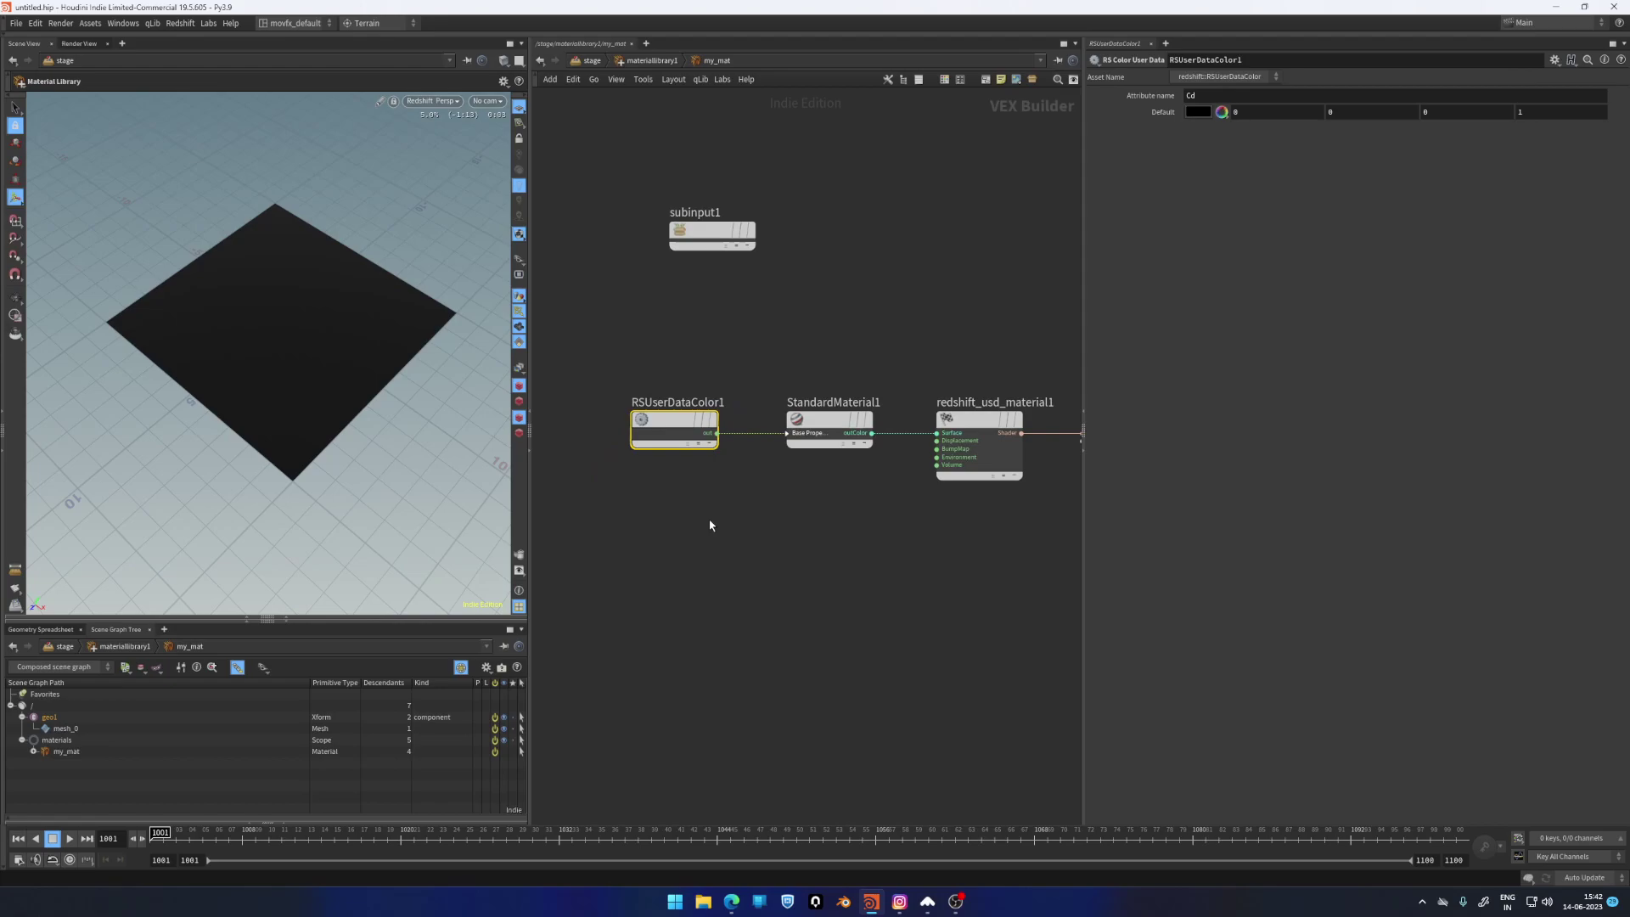
Duplicate RSUserDataColor1 below itself and set the original node's Attribute name to displayColor
{"action": "left_click_drag", "start_coordinate": [665, 421], "coordinate": [665, 504], "text": "alt"}
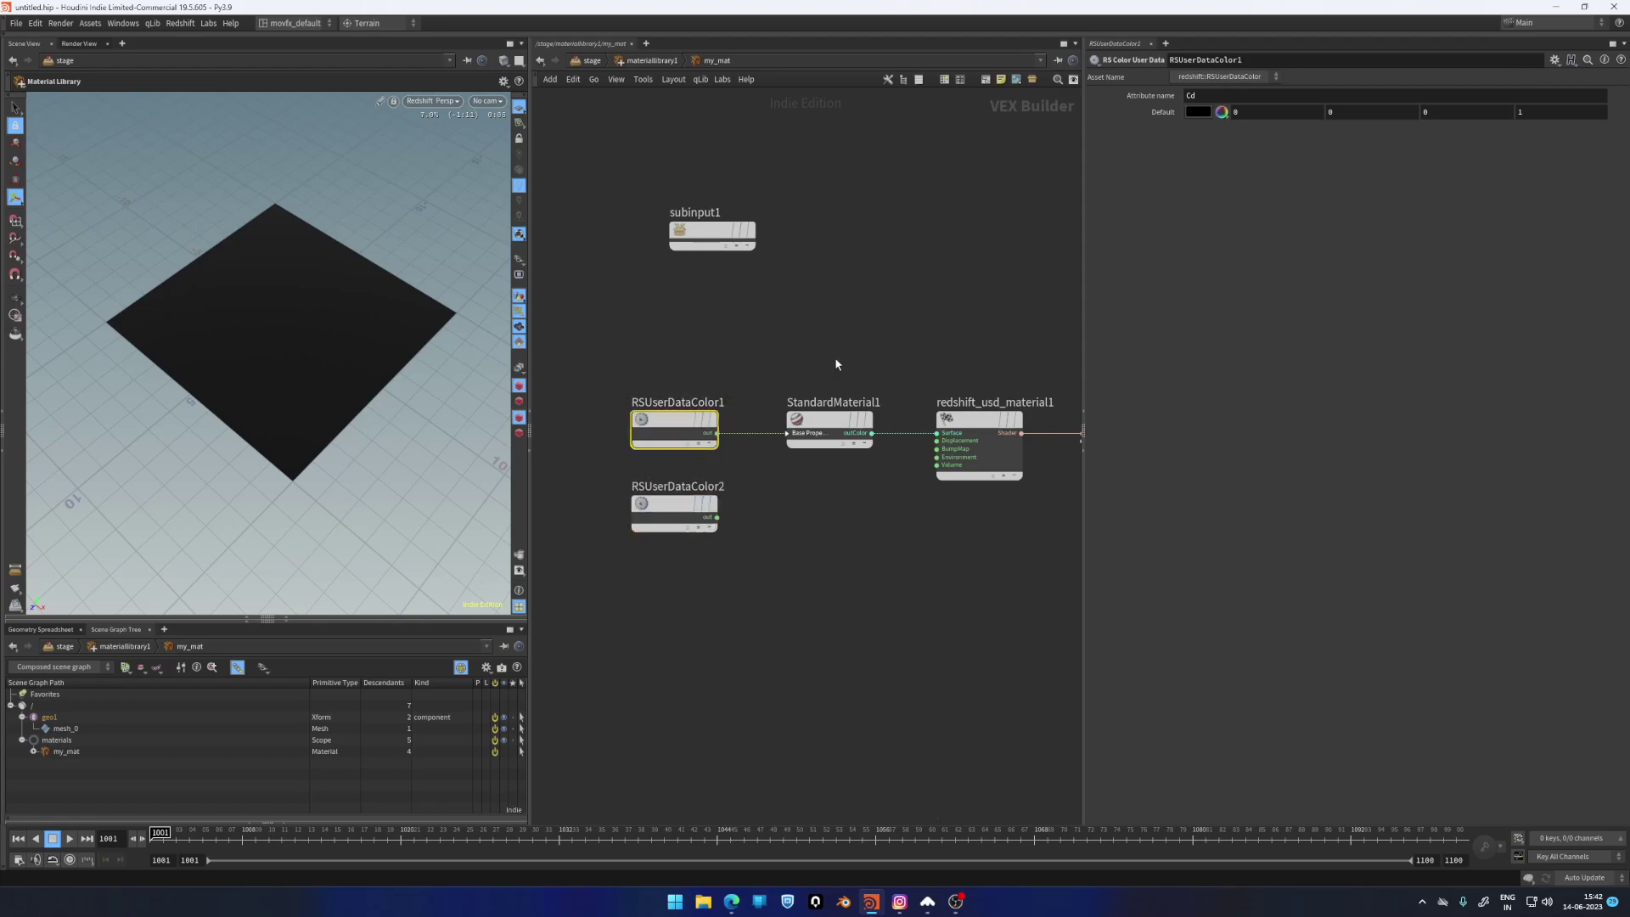
{"action": "left_click", "coordinate": [1215, 93]}
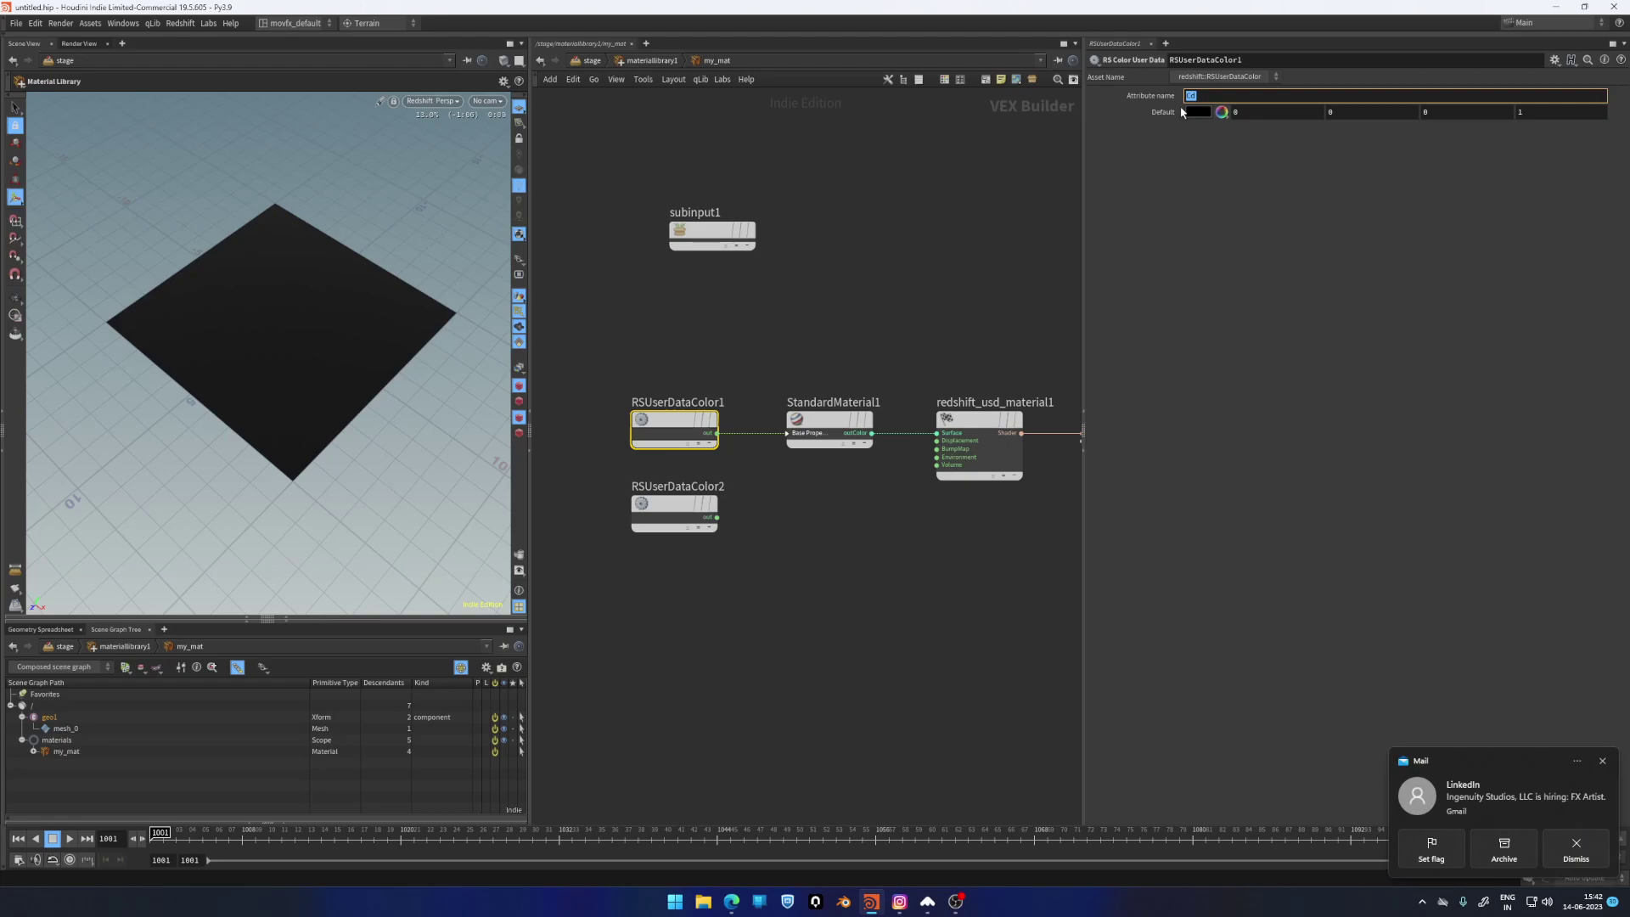
{"action": "type", "text": "displayColor"}
{"action": "key", "text": "Return"}
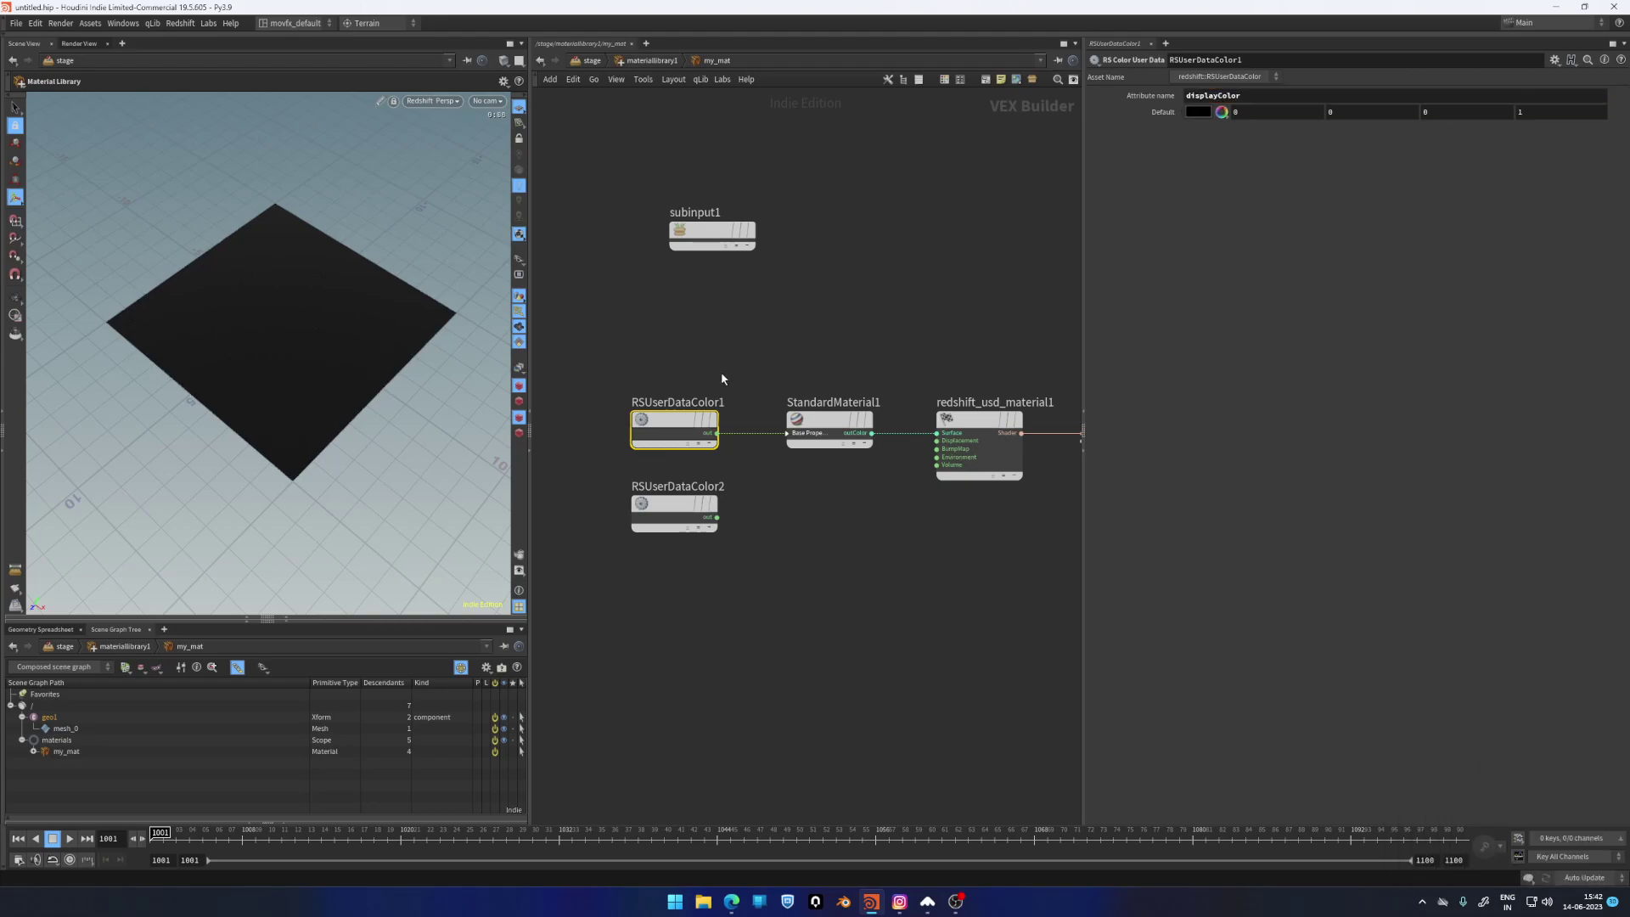
{"action": "left_click", "coordinate": [761, 357]}
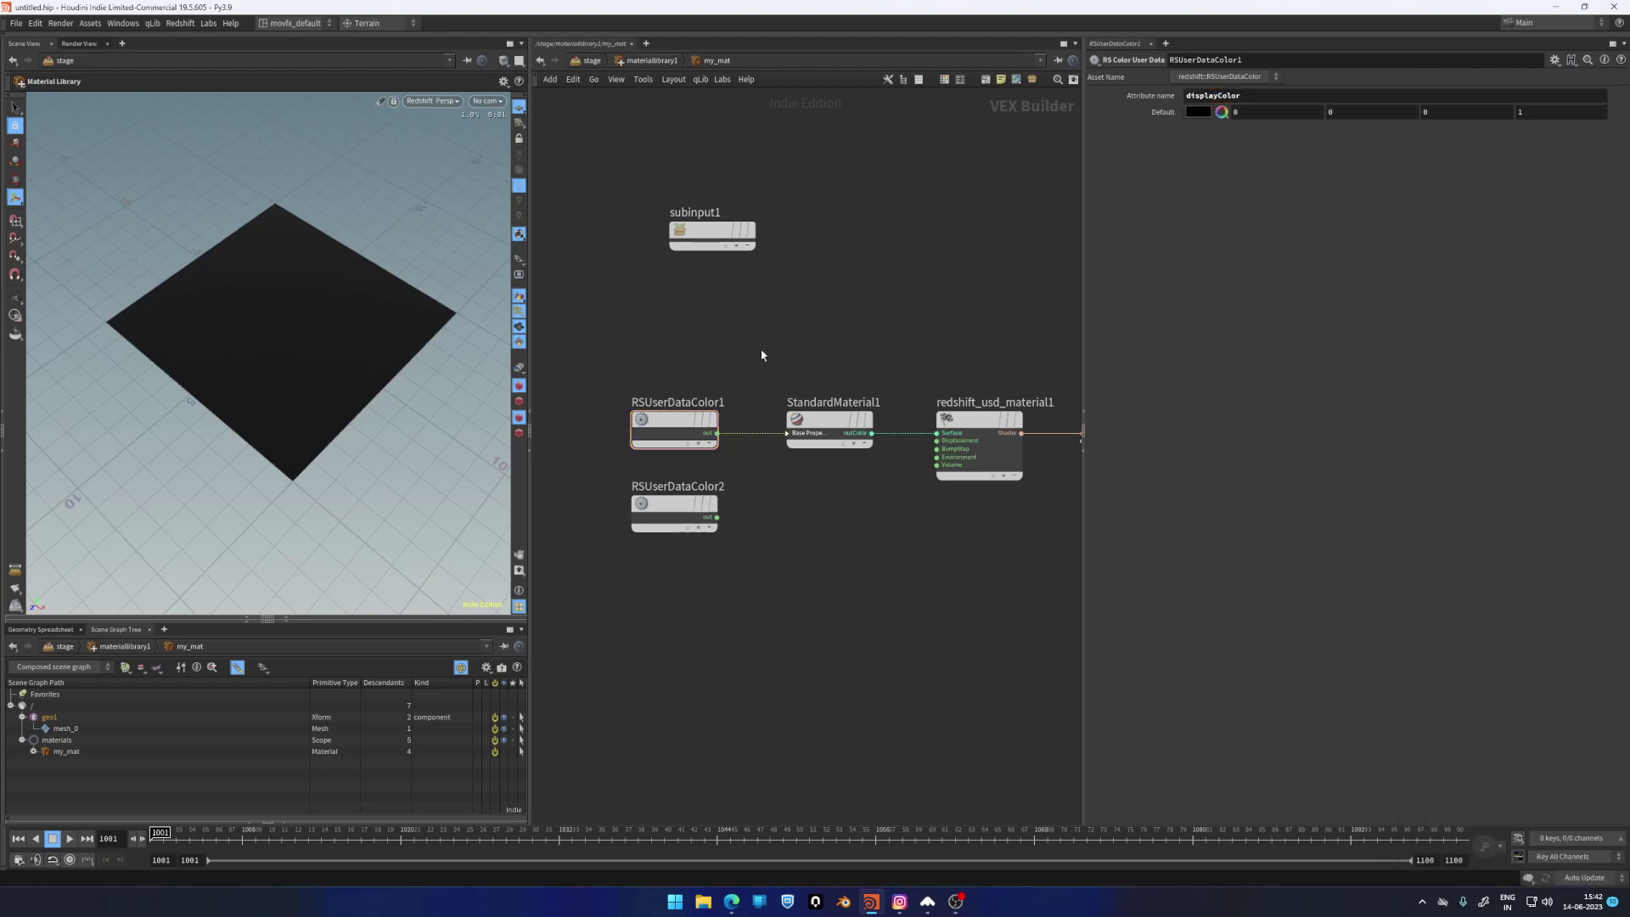
Restart the Redshift viewport render and inspect the grid's colors from another angle
{"action": "left_click", "coordinate": [429, 101]}
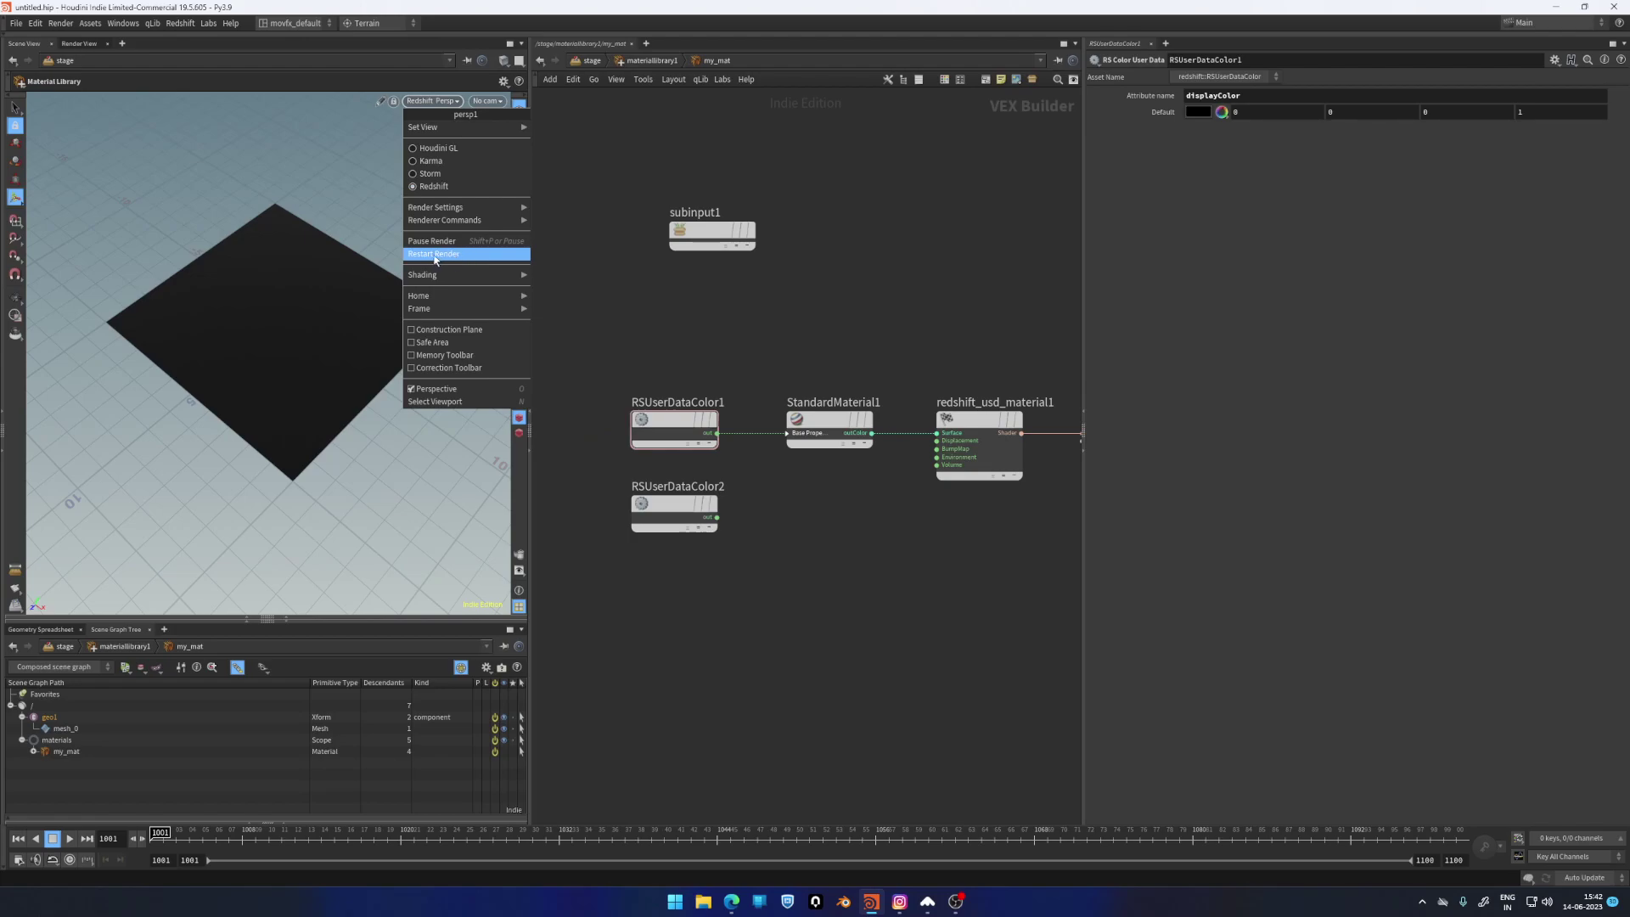
{"action": "left_click", "coordinate": [481, 254]}
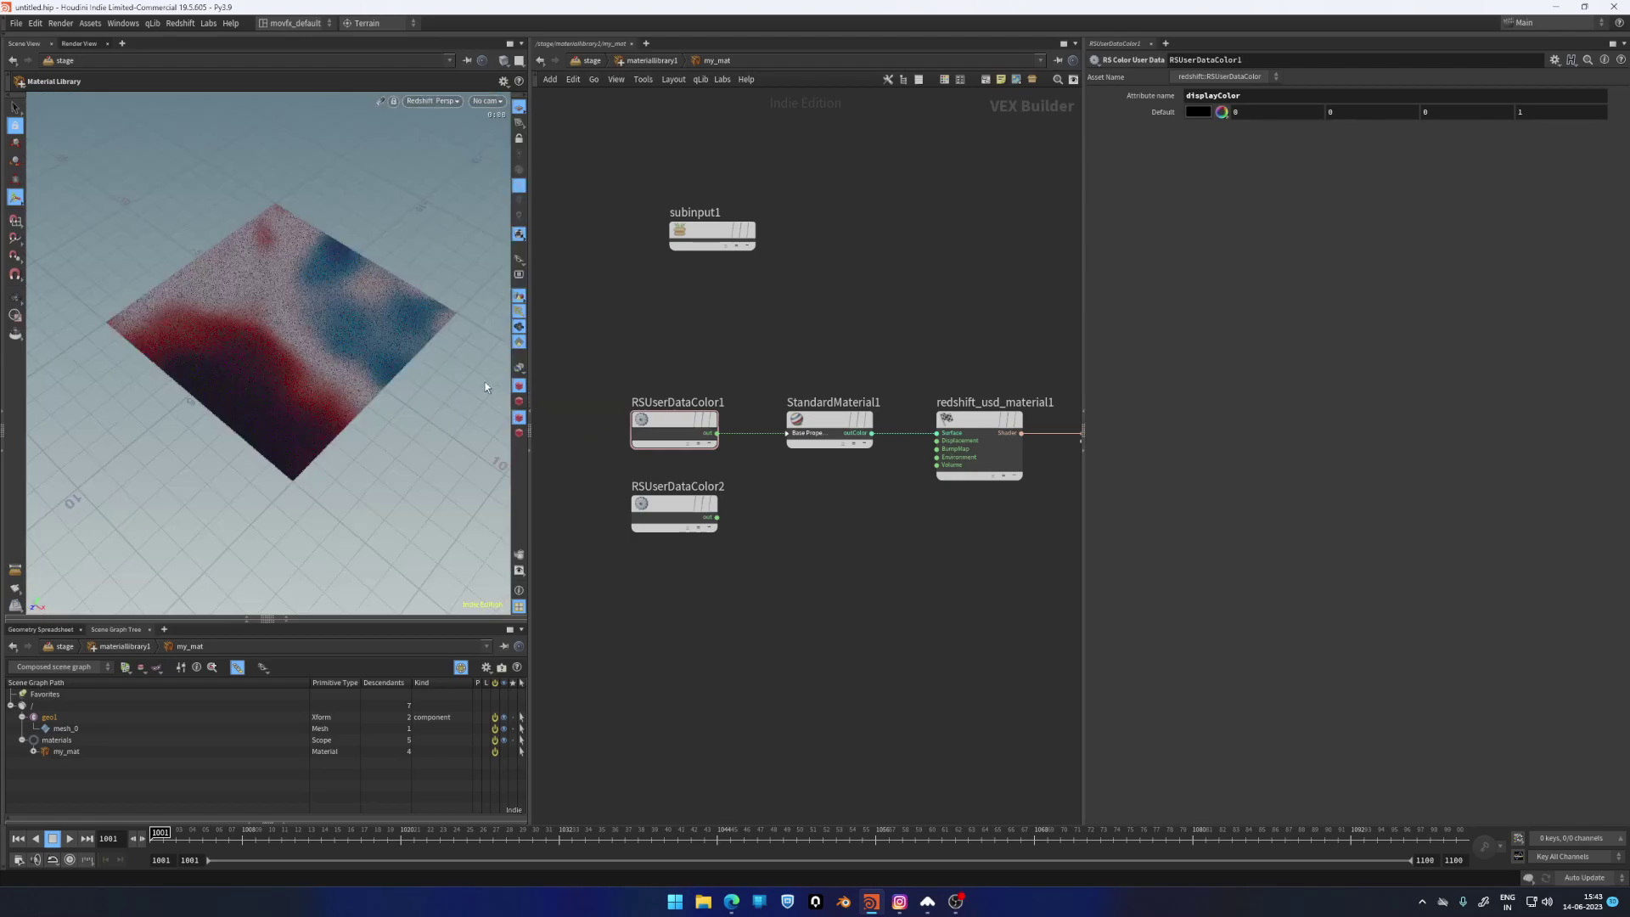
{"action": "key", "text": "Escape"}
{"action": "left_click_drag", "start_coordinate": [328, 384], "coordinate": [345, 317]}
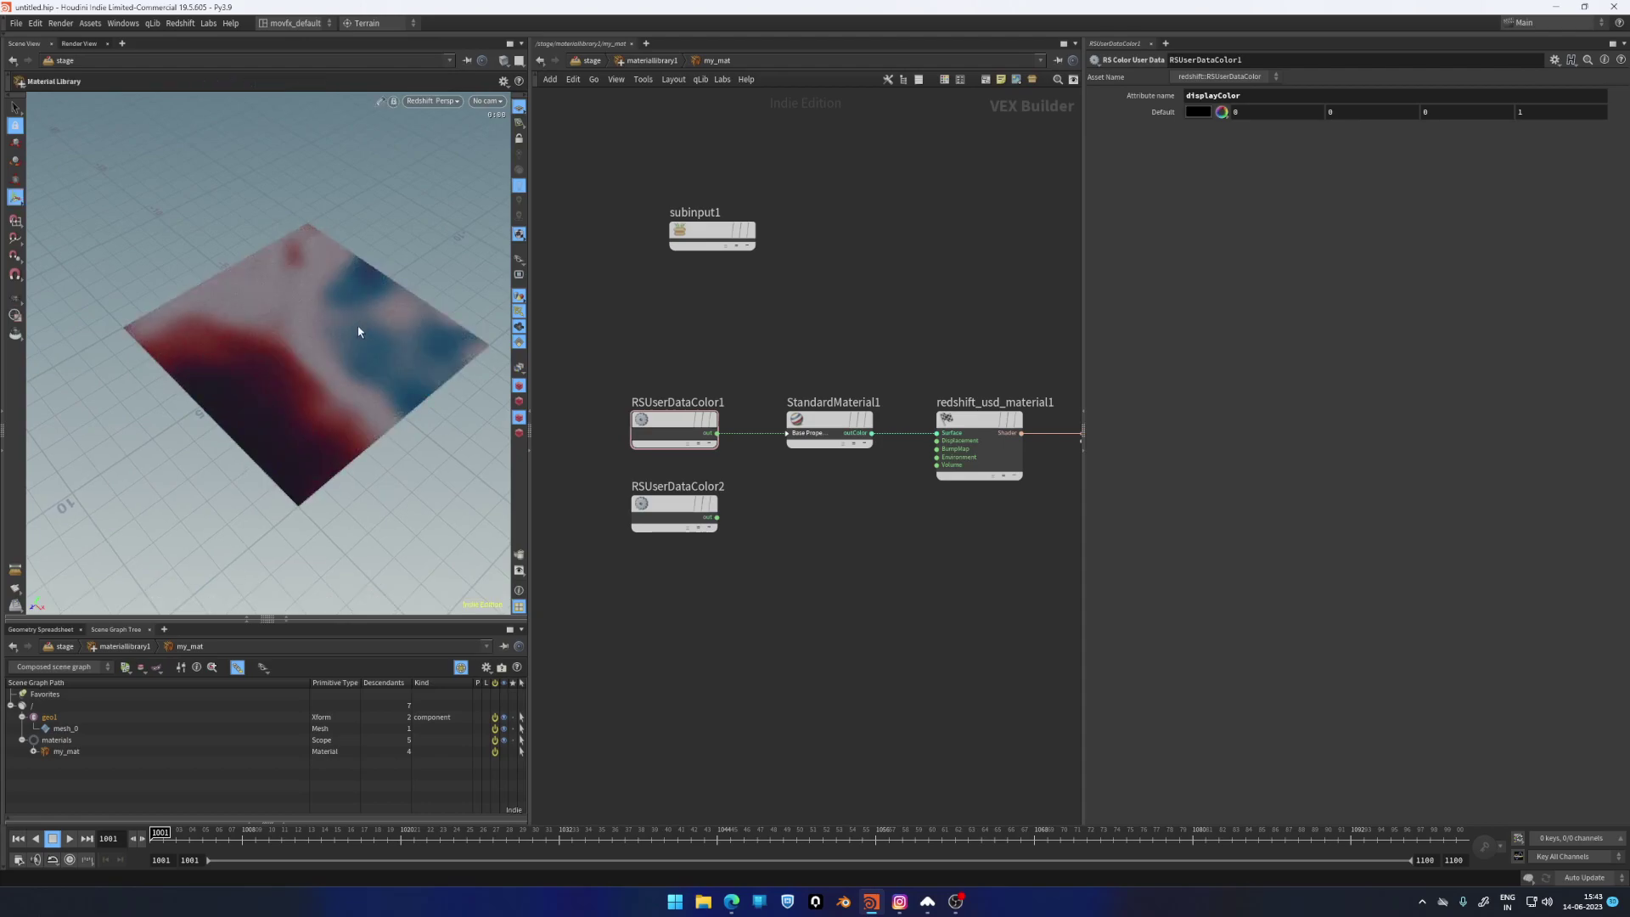
Compare the Attribute name settings of RSUserDataColor1 and RSUserDataColor2 by selecting each node in turn
{"action": "left_click", "coordinate": [691, 514]}
{"action": "left_click", "coordinate": [665, 438]}
{"action": "left_click", "coordinate": [694, 517]}
{"action": "left_click_drag", "start_coordinate": [731, 367], "coordinate": [685, 450]}
{"action": "left_click_drag", "start_coordinate": [756, 542], "coordinate": [684, 501]}
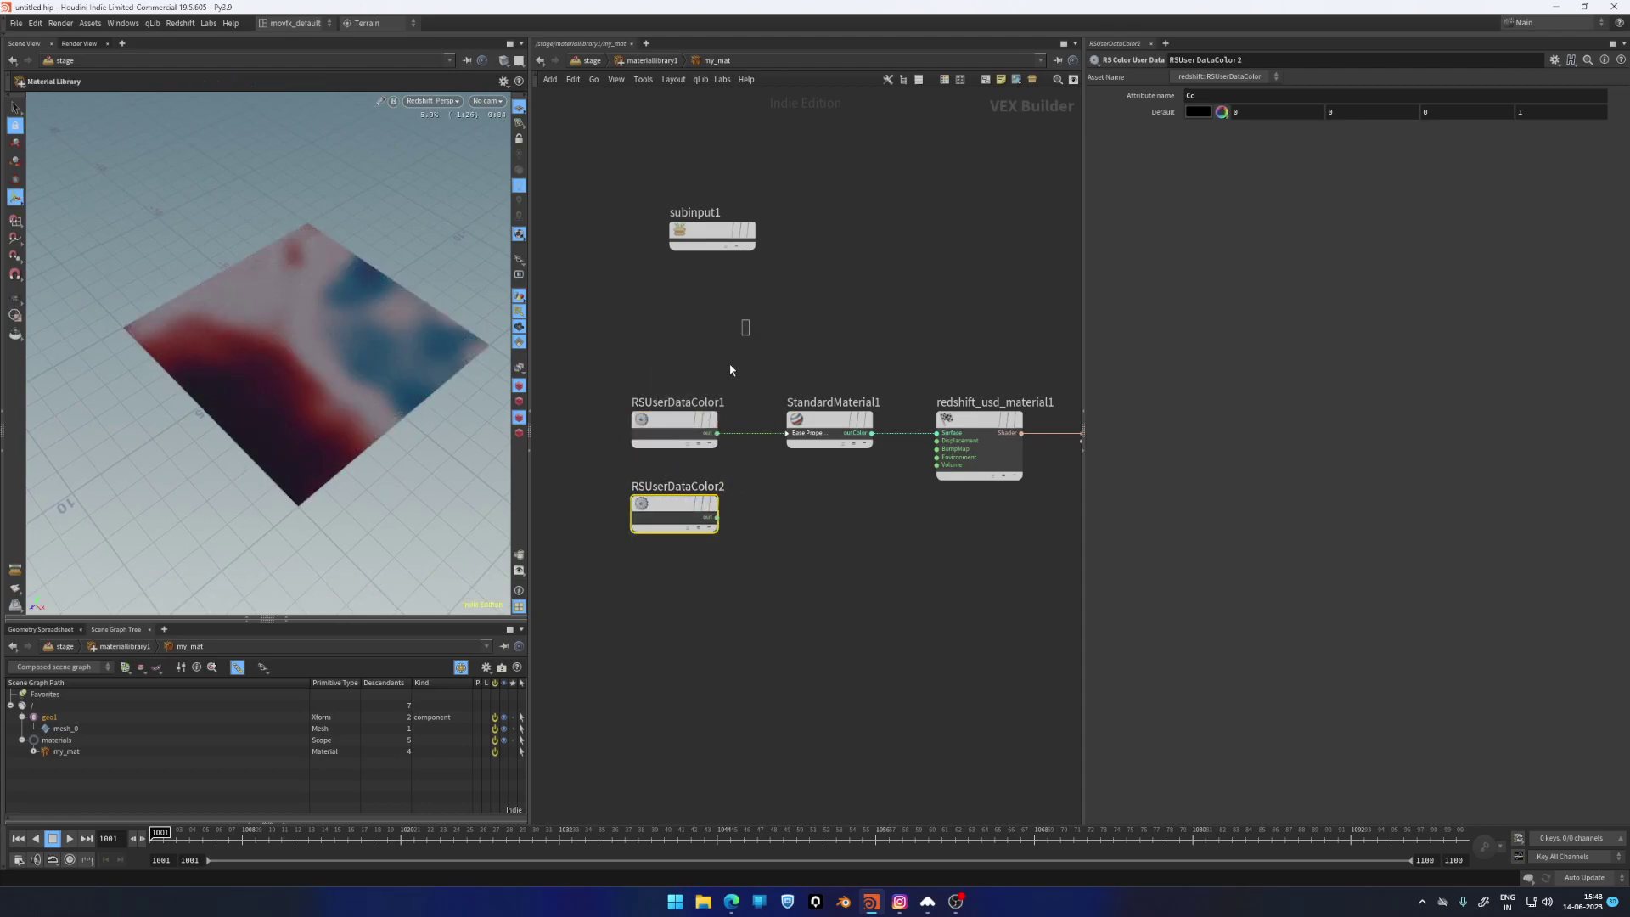
{"action": "left_click_drag", "start_coordinate": [731, 366], "coordinate": [685, 450]}
{"action": "left_click_drag", "start_coordinate": [777, 545], "coordinate": [684, 501]}
{"action": "left_click_drag", "start_coordinate": [732, 352], "coordinate": [680, 554]}
{"action": "left_click", "coordinate": [706, 442]}
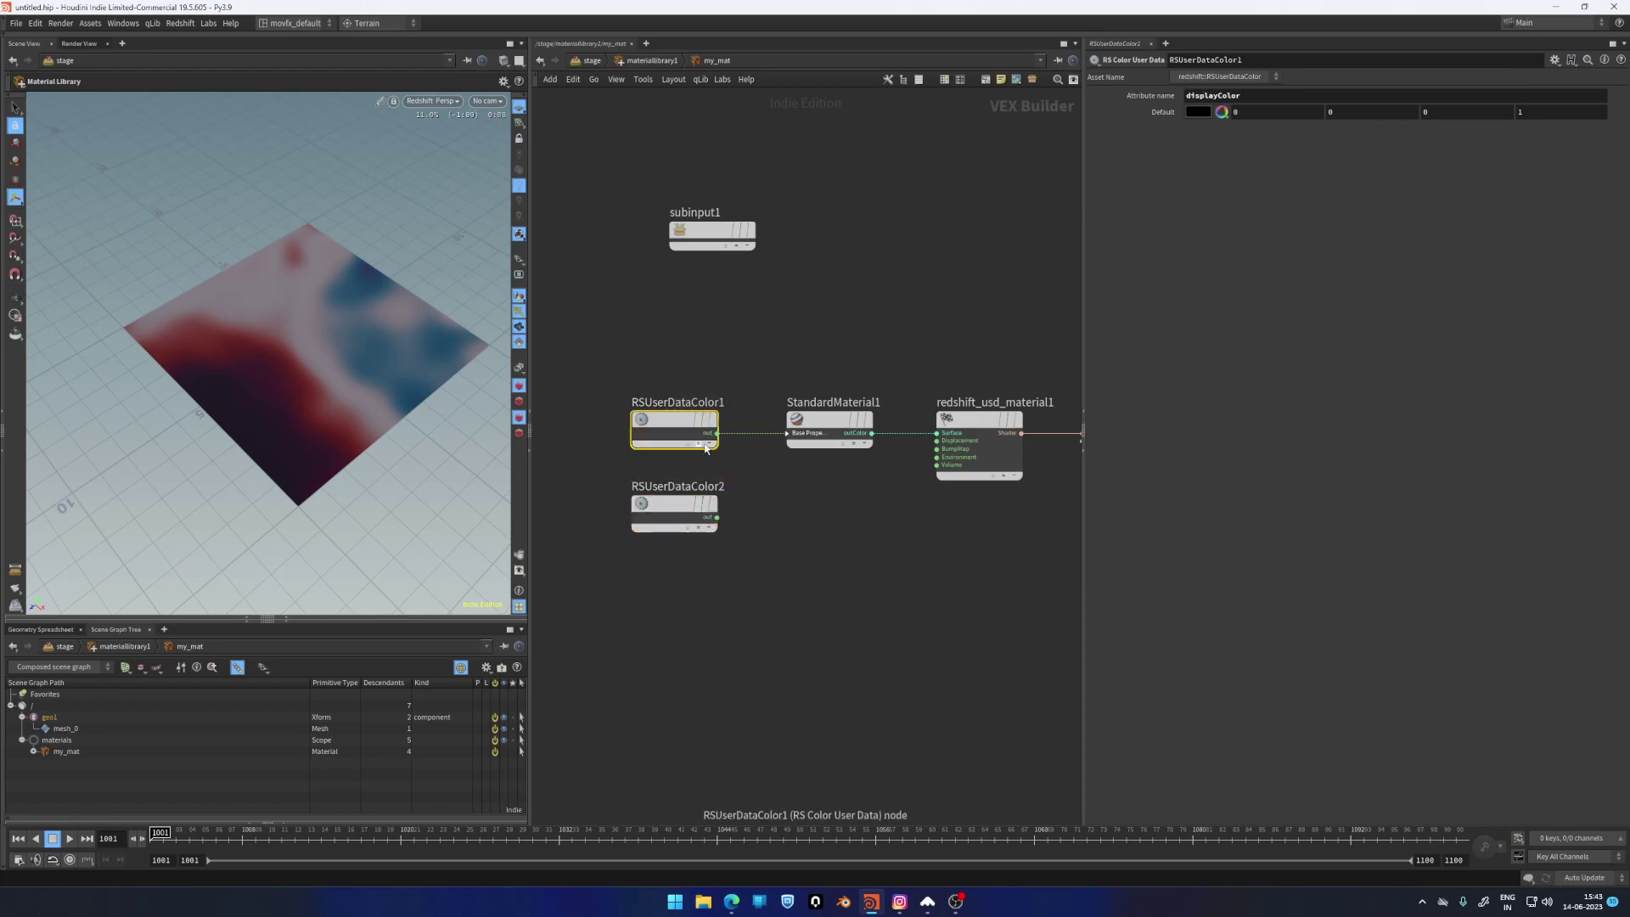
{"action": "left_click_drag", "start_coordinate": [724, 348], "coordinate": [680, 437]}
{"action": "left_click_drag", "start_coordinate": [763, 494], "coordinate": [684, 522]}
{"action": "left_click_drag", "start_coordinate": [764, 462], "coordinate": [679, 415]}
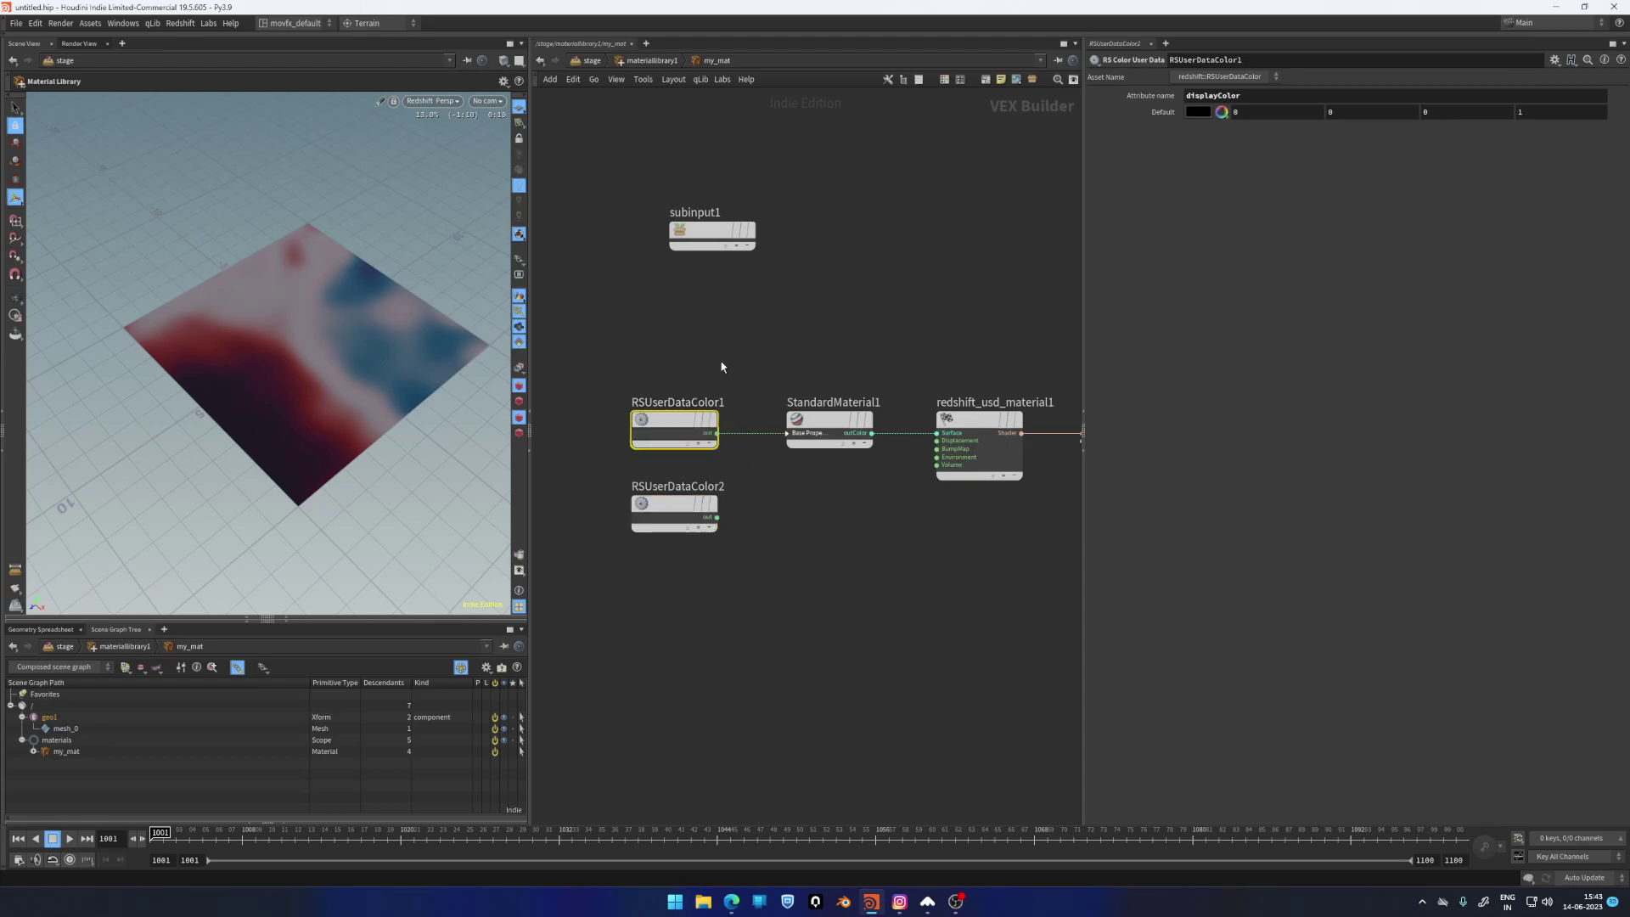
{"action": "left_click_drag", "start_coordinate": [755, 489], "coordinate": [634, 573]}
{"action": "middle_click_drag", "start_coordinate": [754, 557], "coordinate": [729, 523]}
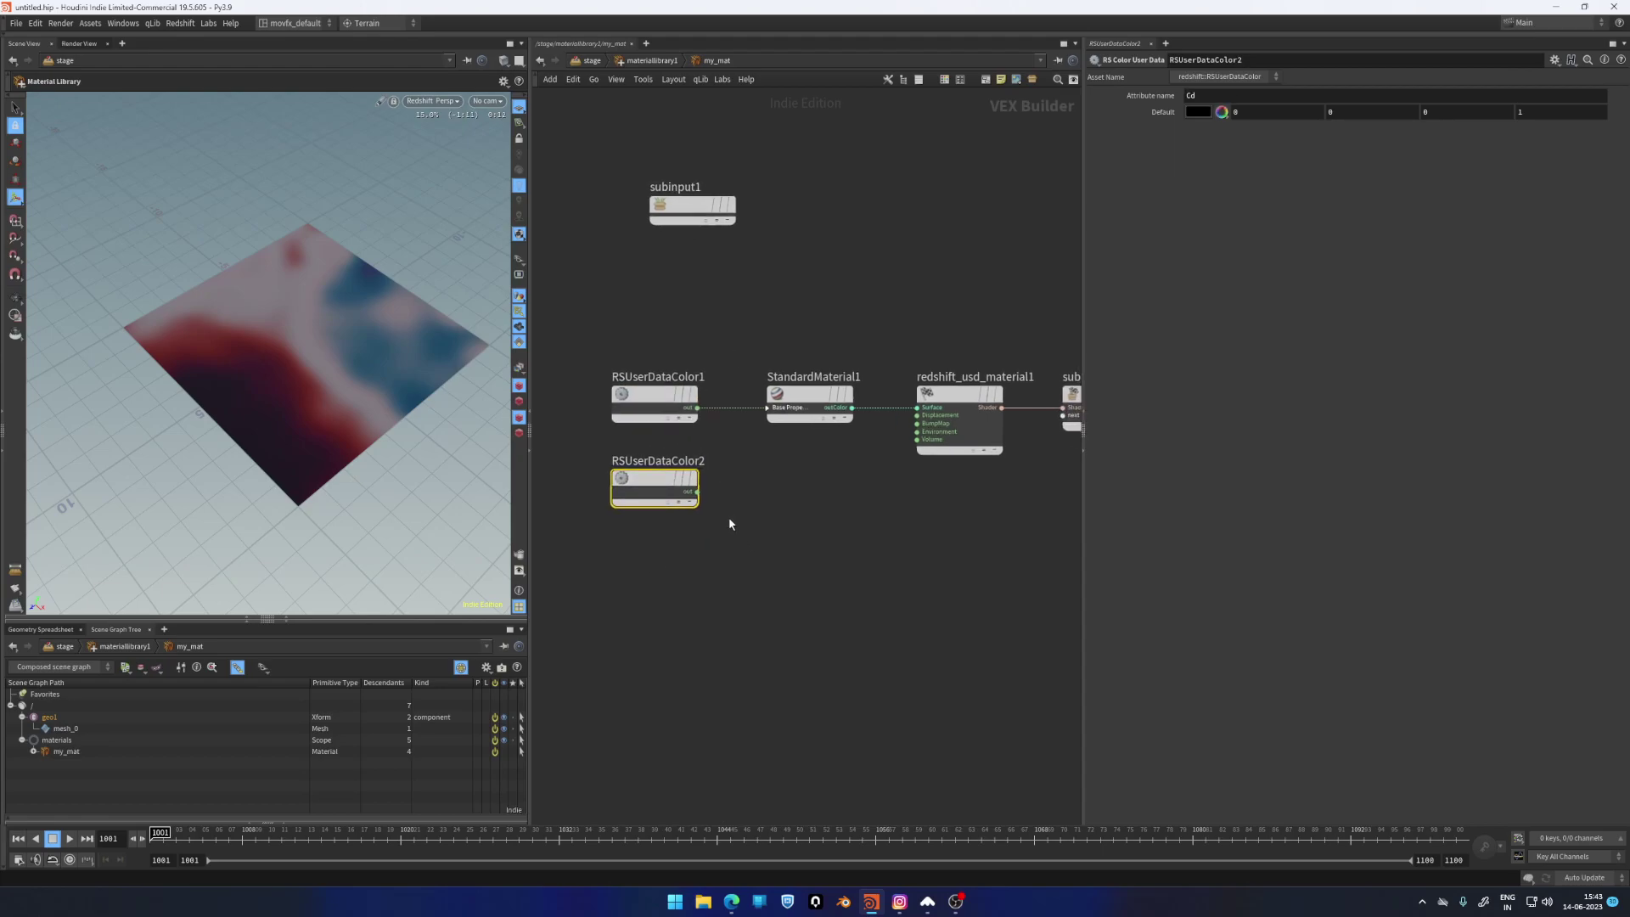